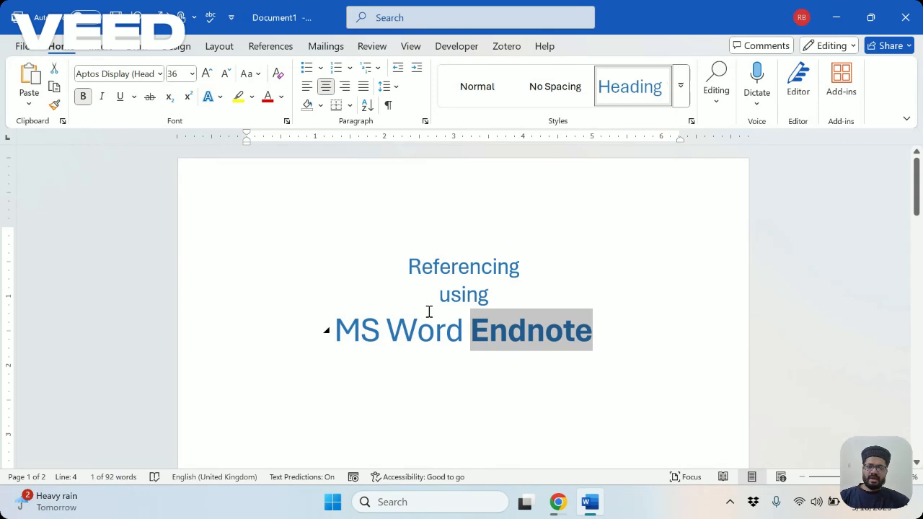
# Place the insertion point right after "functional disability." in the Introduction paragraph on page 2.
pyautogui.scroll(-2, 429, 312)
pyautogui.scroll(-19, 429, 312)
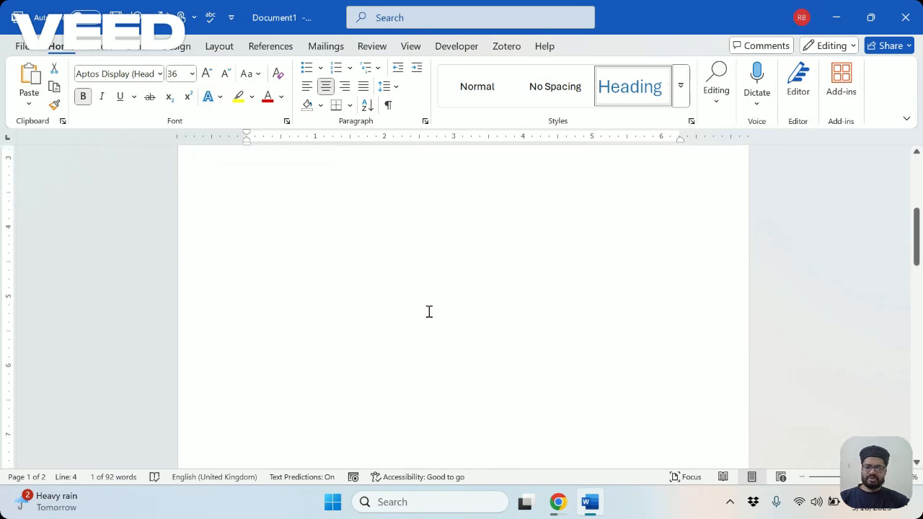
pyautogui.scroll(-3, 429, 311)
pyautogui.scroll(2, 425, 308)
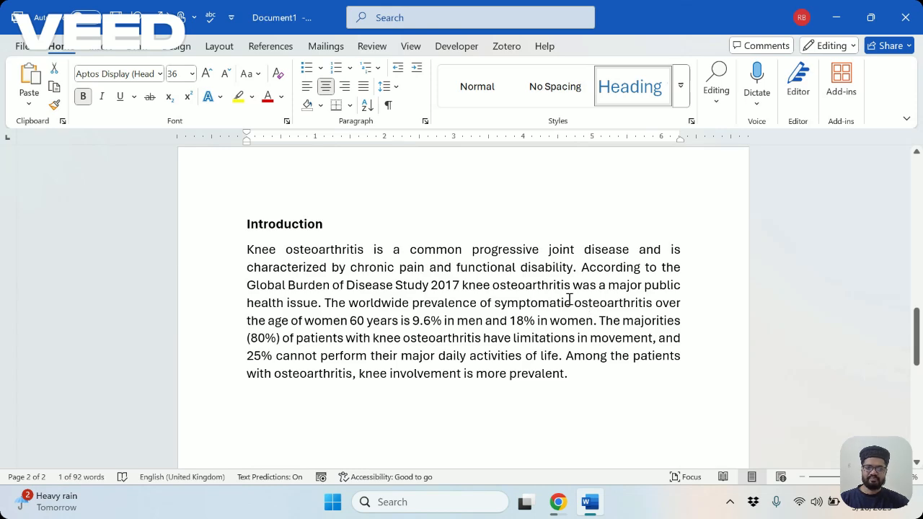
pyautogui.click(577, 269)
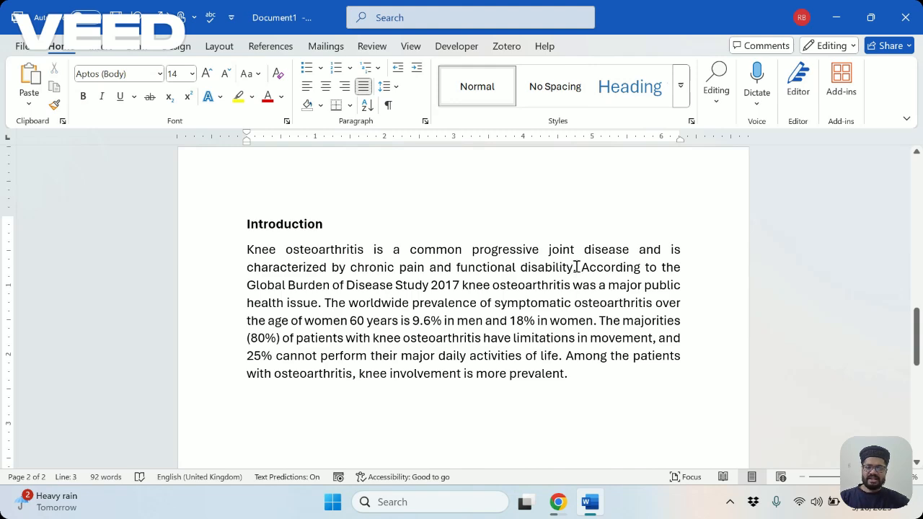
# Switch to Chrome and copy the NLM-format citation of the PubMed article "Osteoarthritis".
pyautogui.moveTo(558, 502)
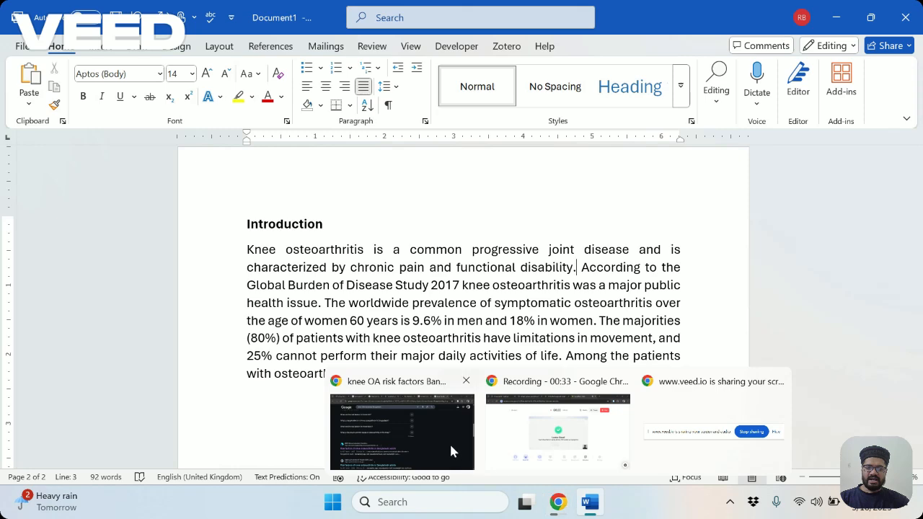
pyautogui.click(558, 431)
pyautogui.click(144, 13)
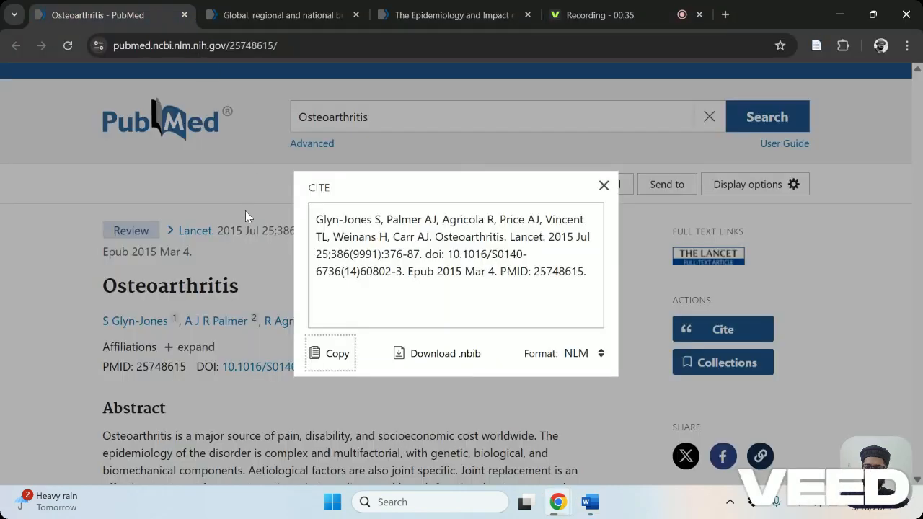
pyautogui.click(604, 186)
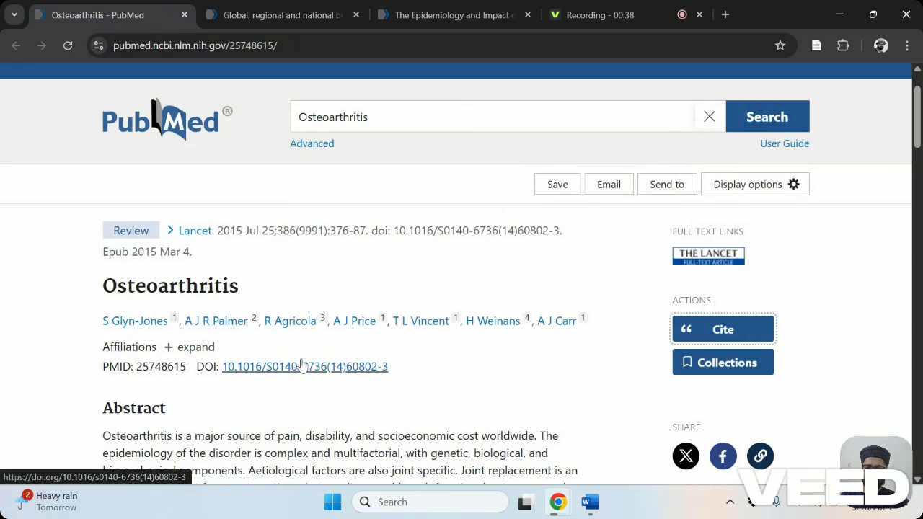
pyautogui.scroll(-1, 302, 365)
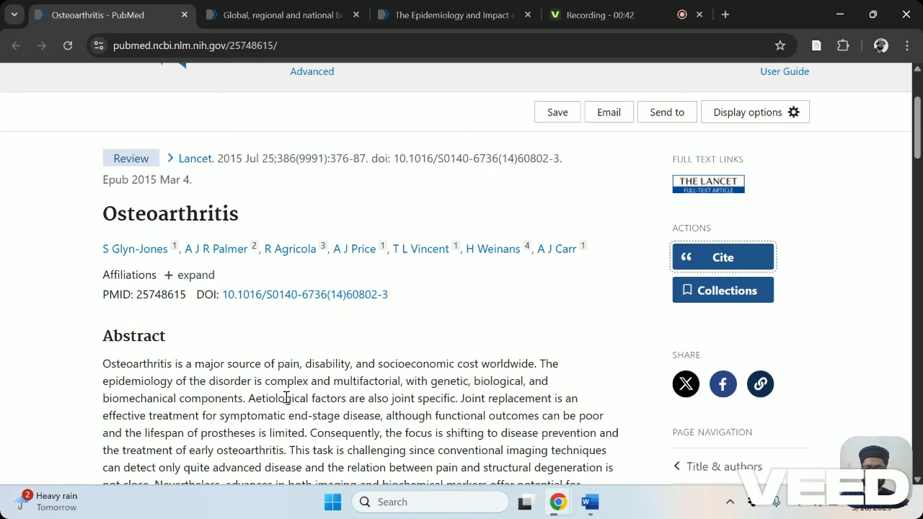
pyautogui.scroll(1, 286, 398)
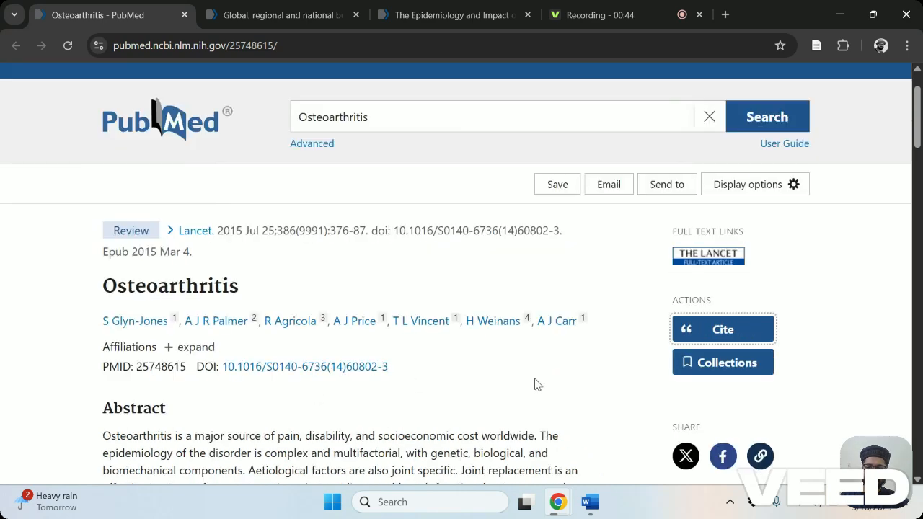
pyautogui.click(719, 341)
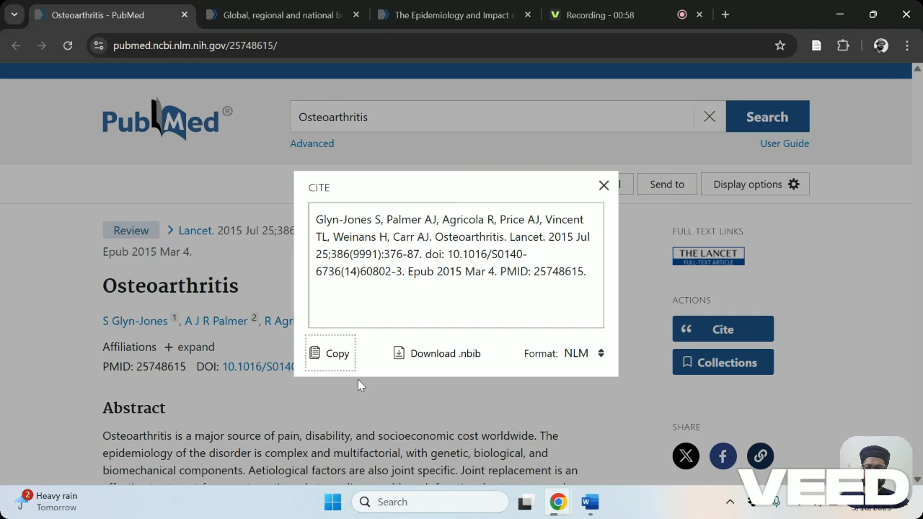
pyautogui.click(330, 364)
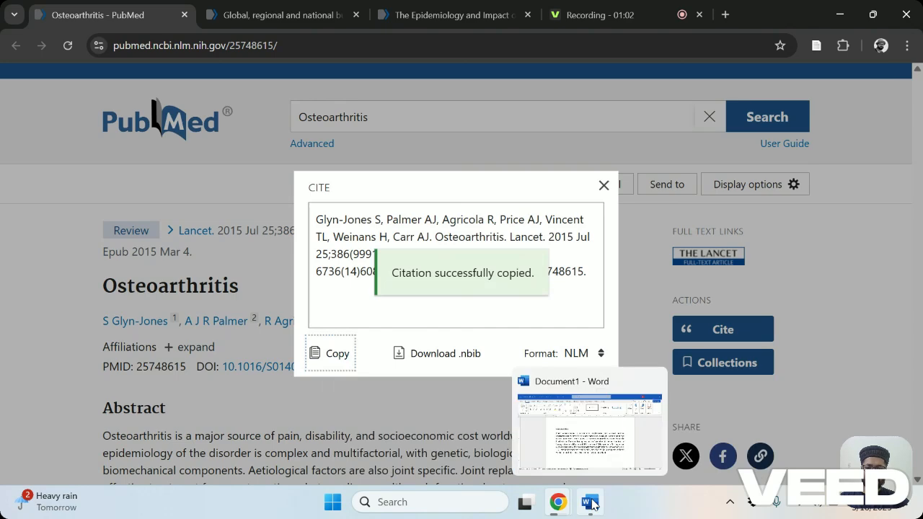
# Return to Word, insert an endnote after "functional disability." and paste the copied citation into it as text only.
pyautogui.click(590, 503)
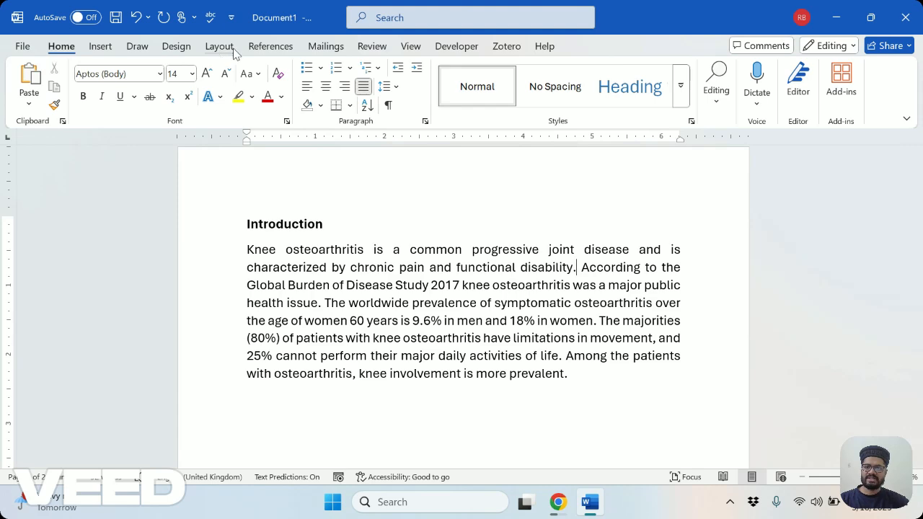
pyautogui.click(273, 50)
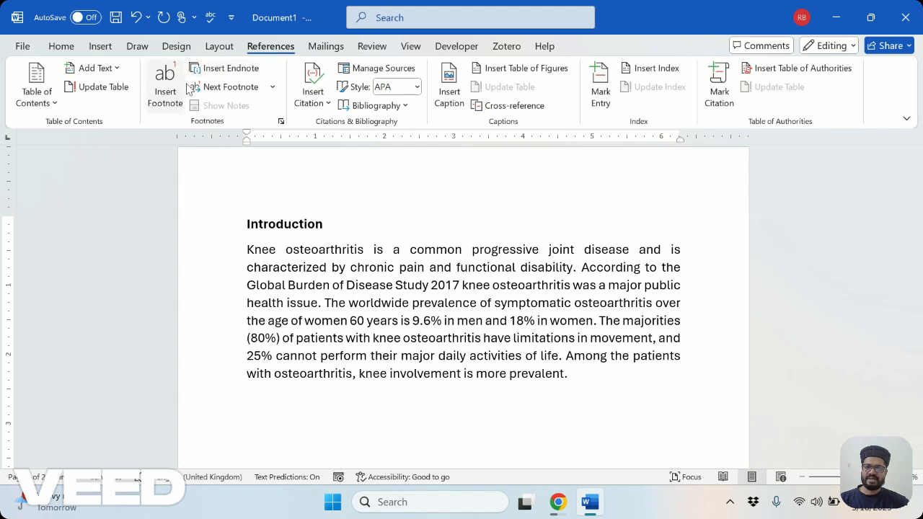
pyautogui.click(231, 72)
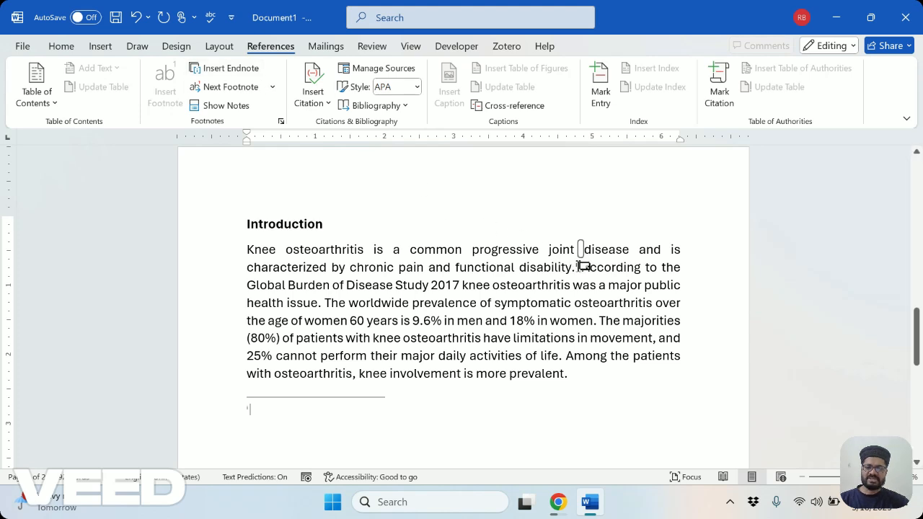
pyautogui.rightClick(254, 411)
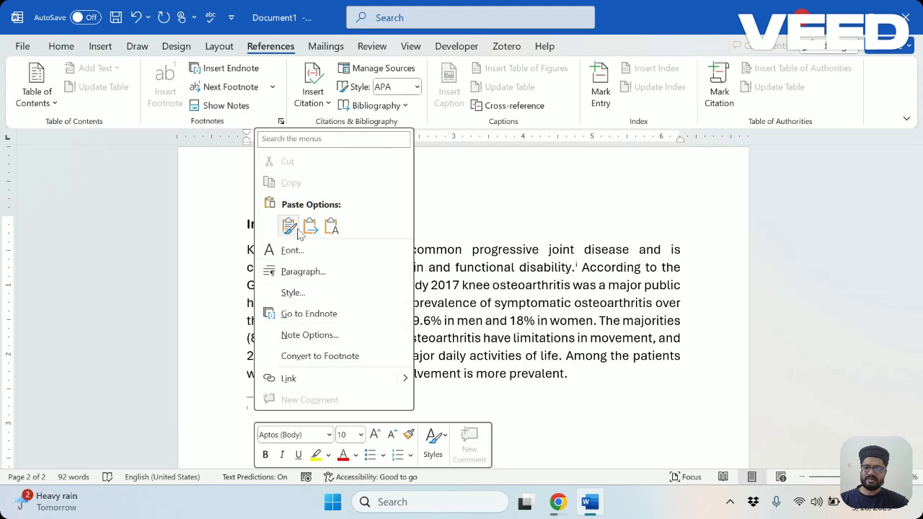
pyautogui.click(331, 227)
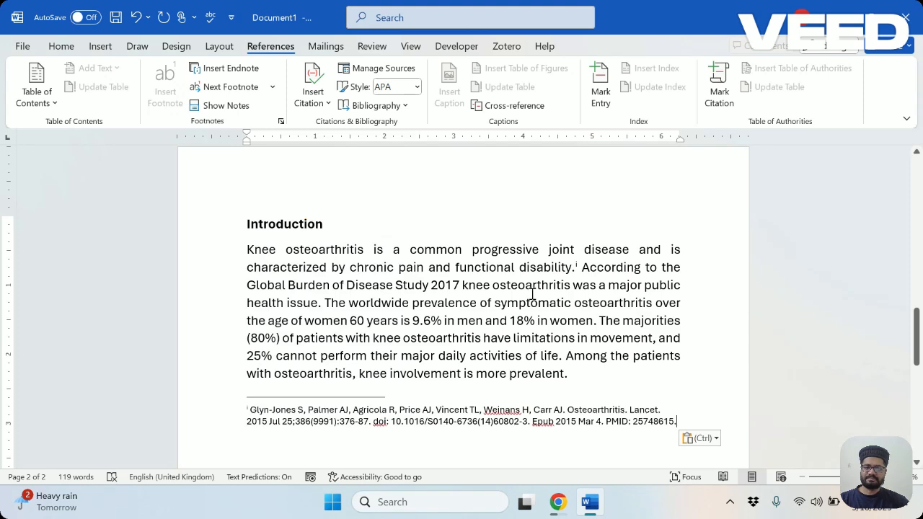
# Change the endnote number format to "1, 2, 3, …" and apply it to the whole document.
pyautogui.moveTo(583, 264)
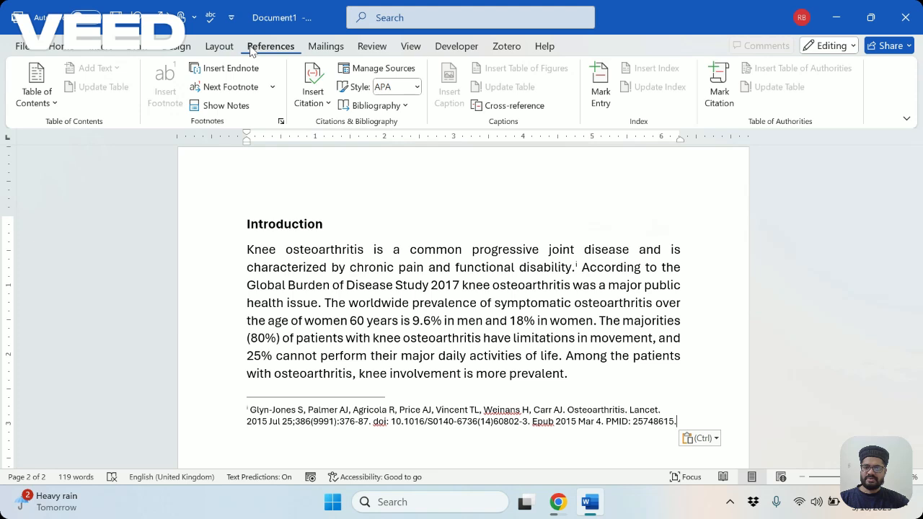
pyautogui.click(281, 122)
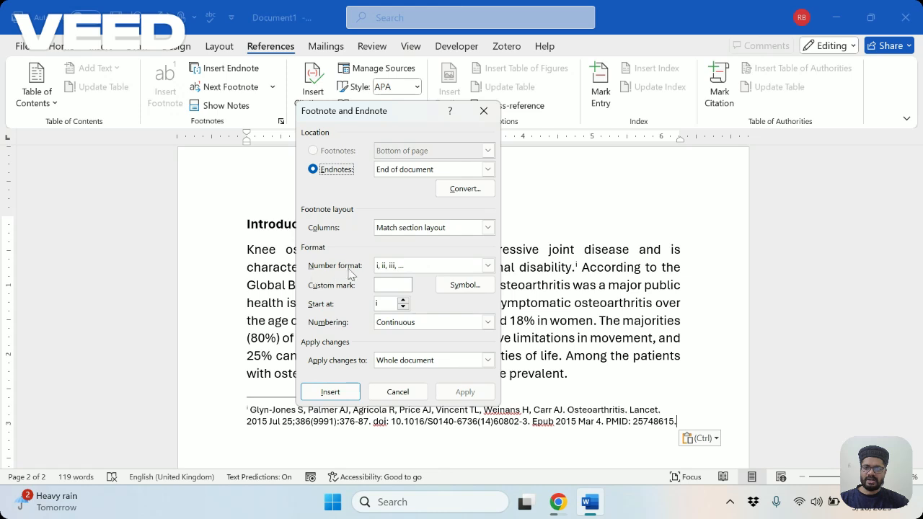
pyautogui.click(487, 265)
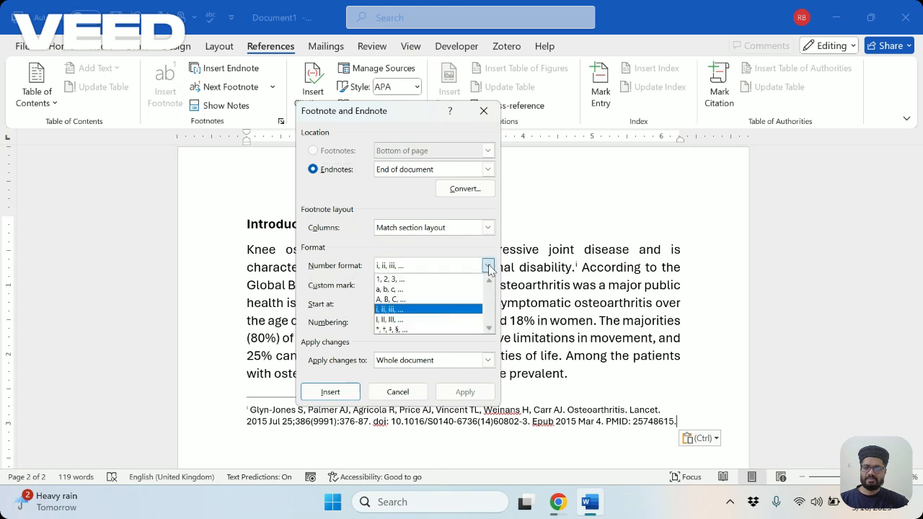
pyautogui.click(394, 280)
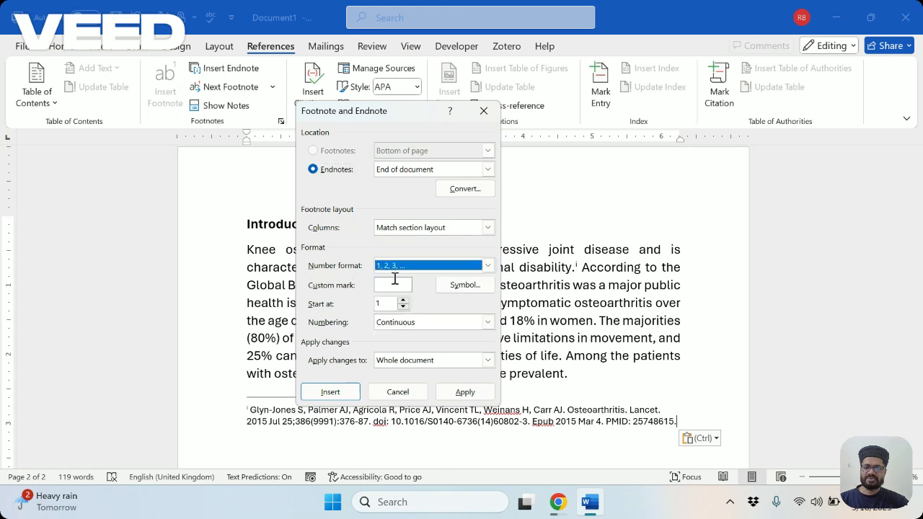
pyautogui.click(464, 392)
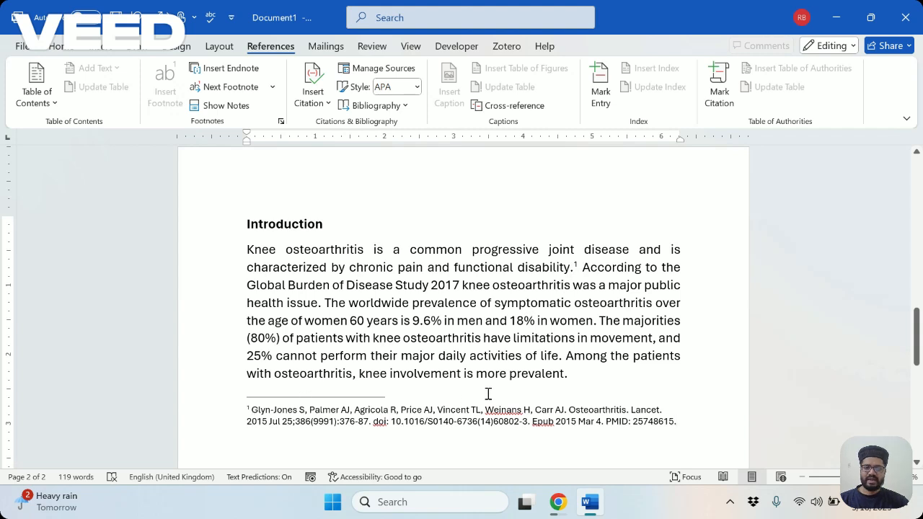
# Switch to Chrome and copy the NLM citation of the PubMed article "Global, regional and national burden of osteoarthritis 1990-2017".
pyautogui.click(321, 306)
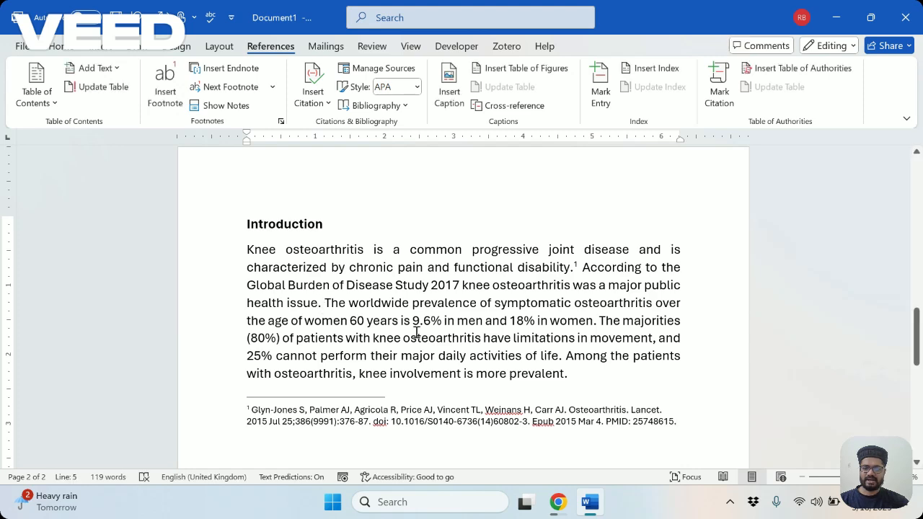
pyautogui.moveTo(553, 497)
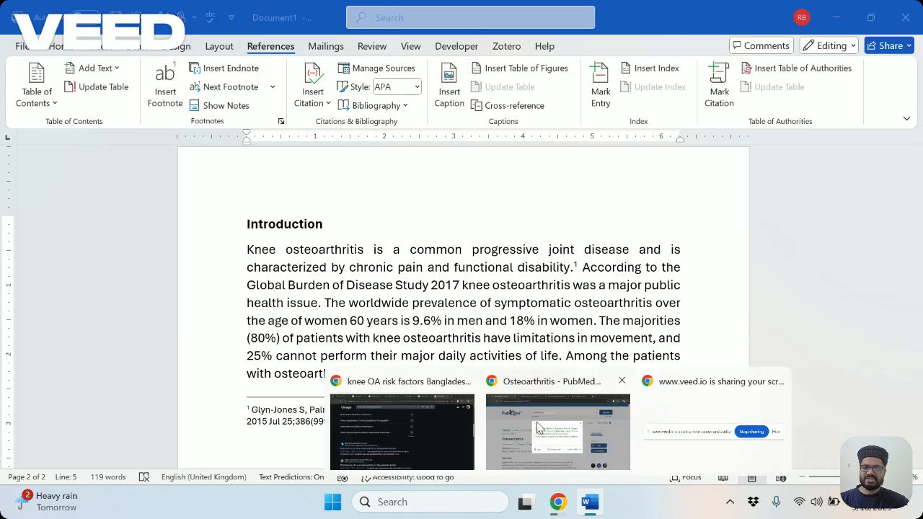
pyautogui.click(559, 425)
pyautogui.click(265, 22)
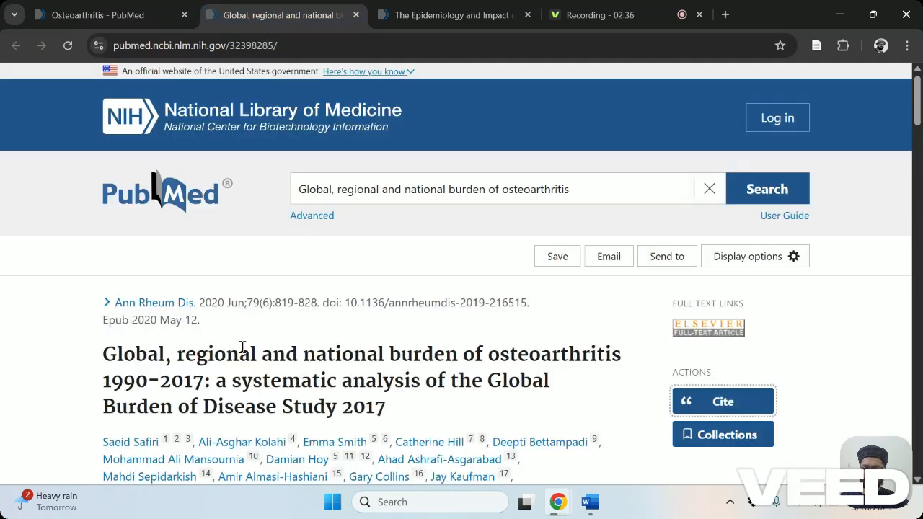
pyautogui.scroll(-1, 465, 349)
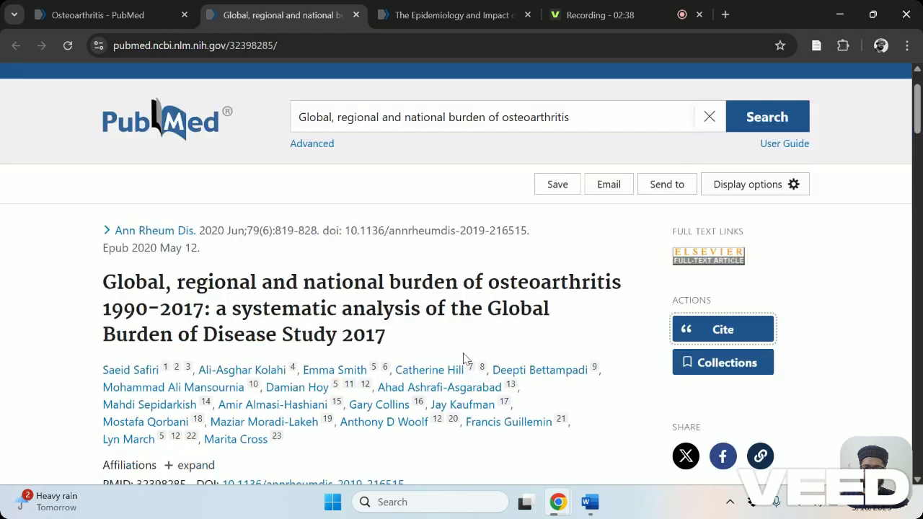
pyautogui.click(745, 337)
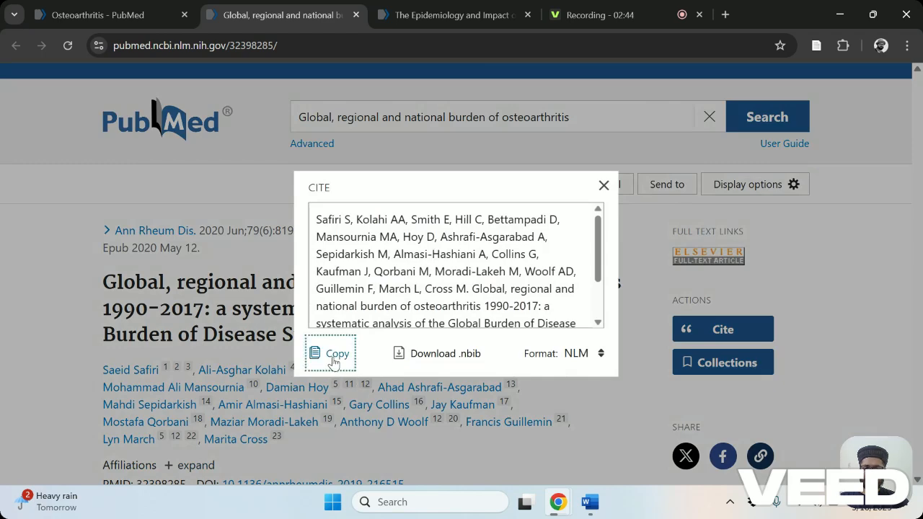
pyautogui.click(334, 360)
# Back in Word, insert an endnote after "major public health issue." and paste the copied citation into it as text only.
pyautogui.click(587, 505)
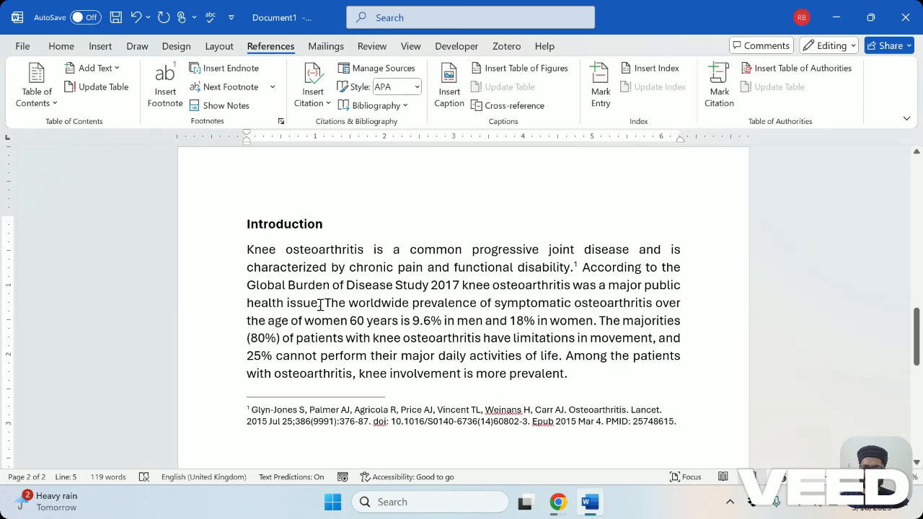
pyautogui.click(321, 304)
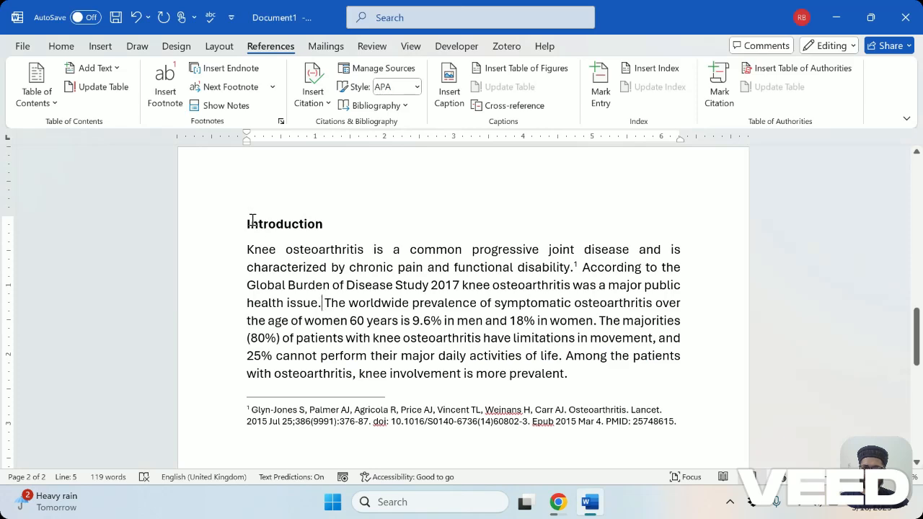
pyautogui.click(215, 70)
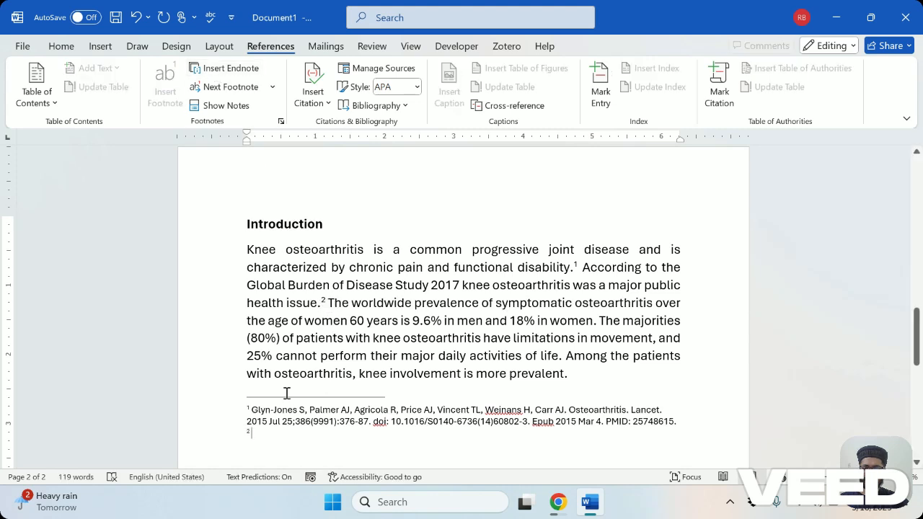
pyautogui.rightClick(260, 434)
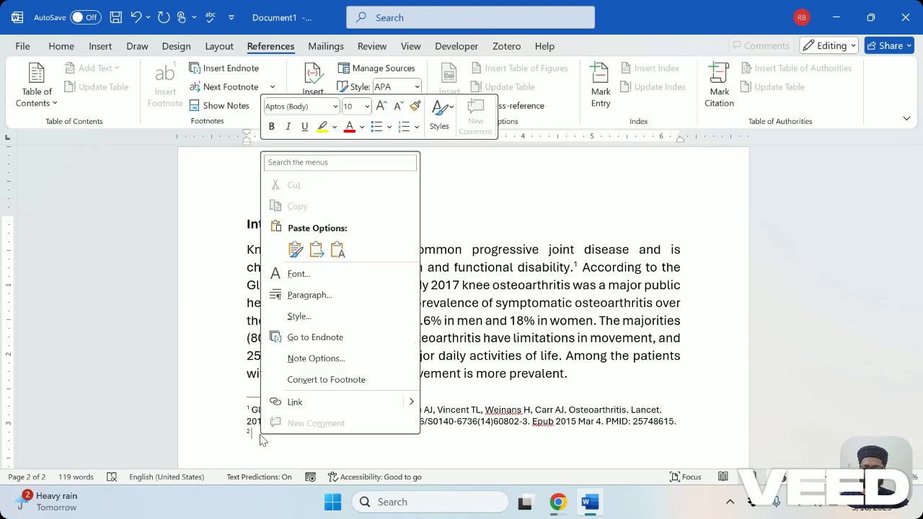
pyautogui.click(339, 250)
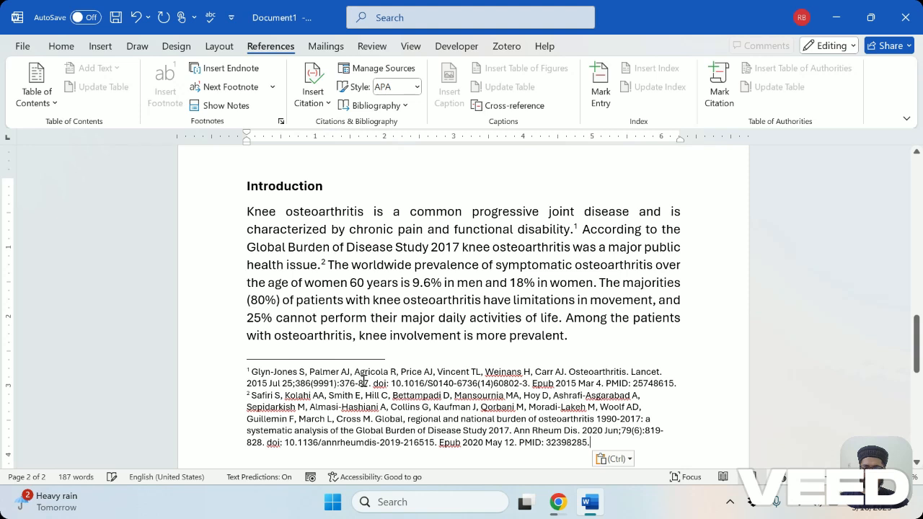
# Switch to Chrome and copy the NLM citation of the PMC article "The Epidemiology and Impact of Pain in Osteoarthritis".
pyautogui.scroll(-1, 364, 381)
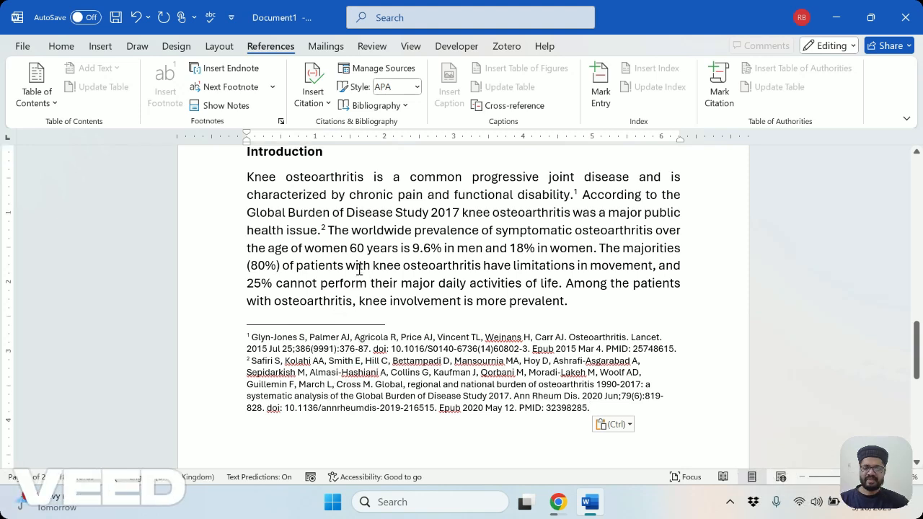
pyautogui.click(563, 287)
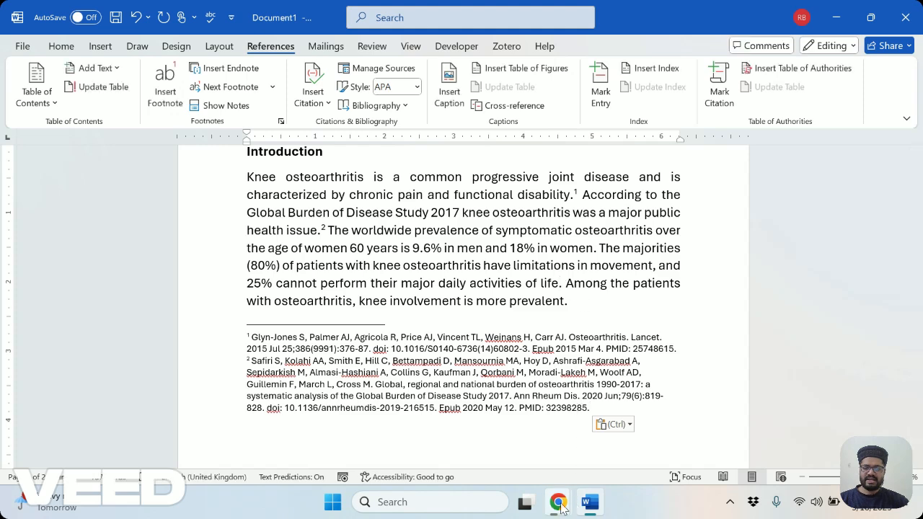
pyautogui.moveTo(562, 507)
pyautogui.click(528, 426)
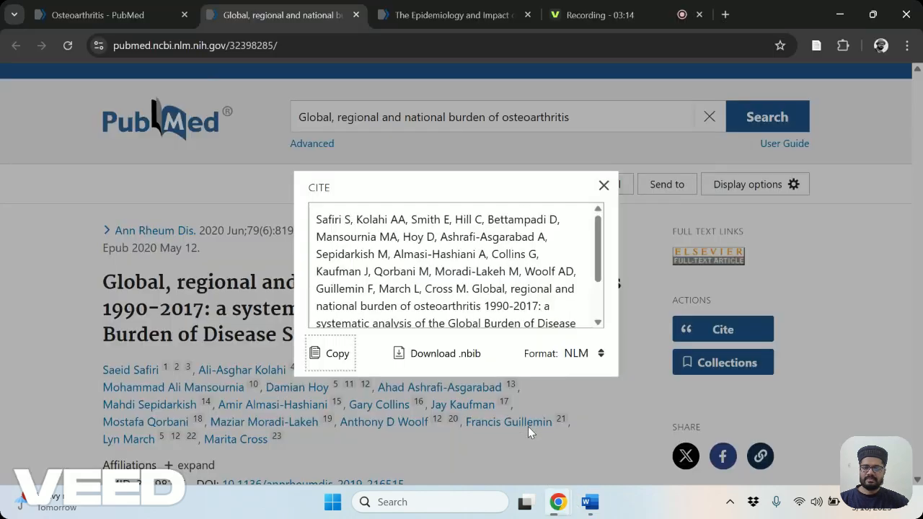
pyautogui.click(447, 15)
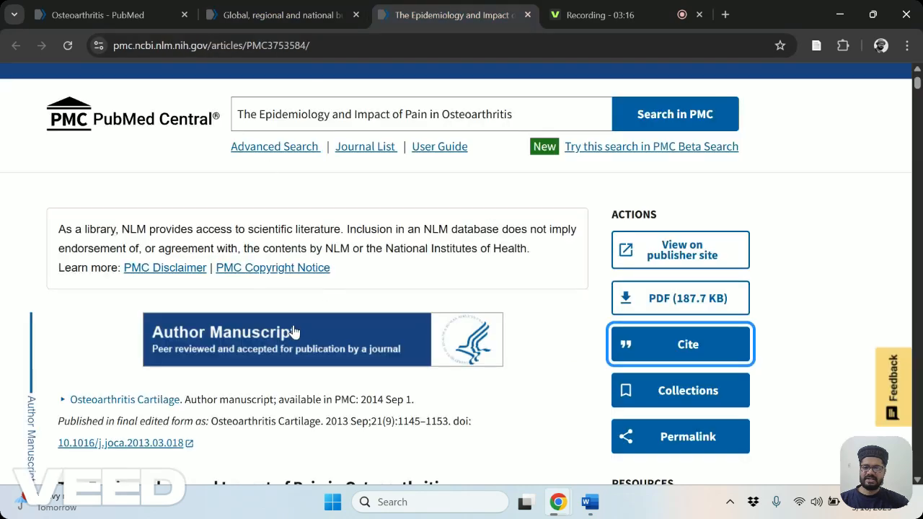
pyautogui.scroll(-1, 294, 332)
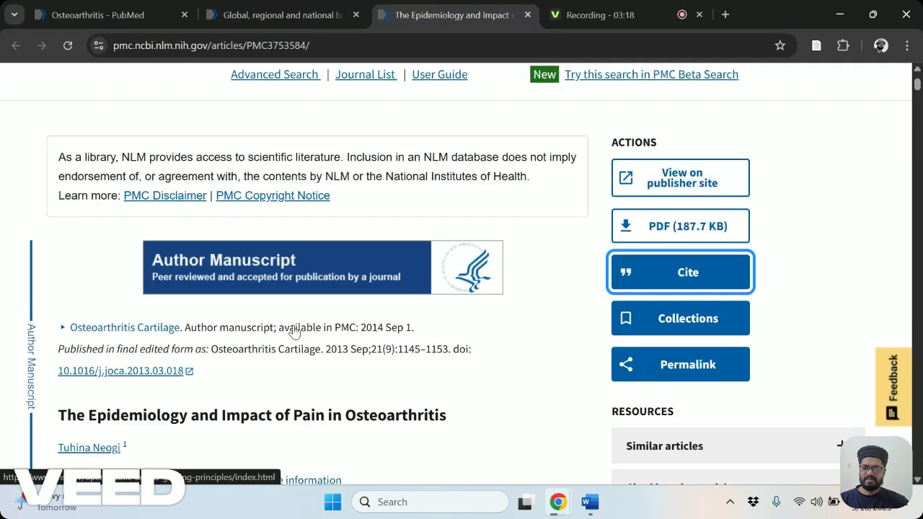
pyautogui.click(662, 283)
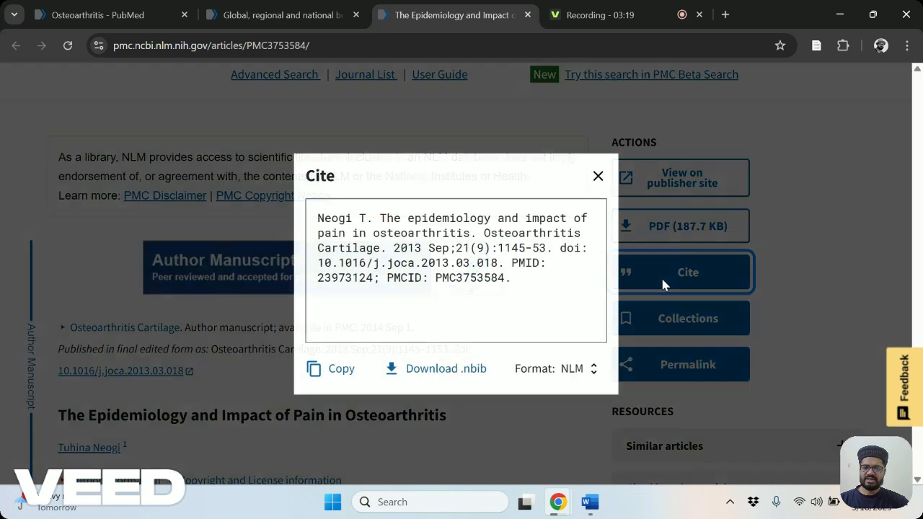
pyautogui.click(337, 369)
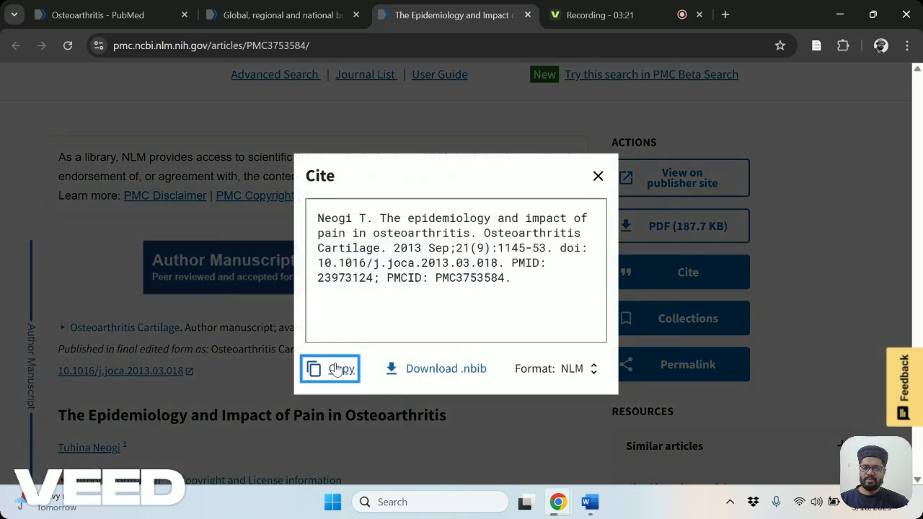
# Return to Word, insert an endnote after "major daily activities of life." and paste the copied citation into it as text only.
pyautogui.click(590, 502)
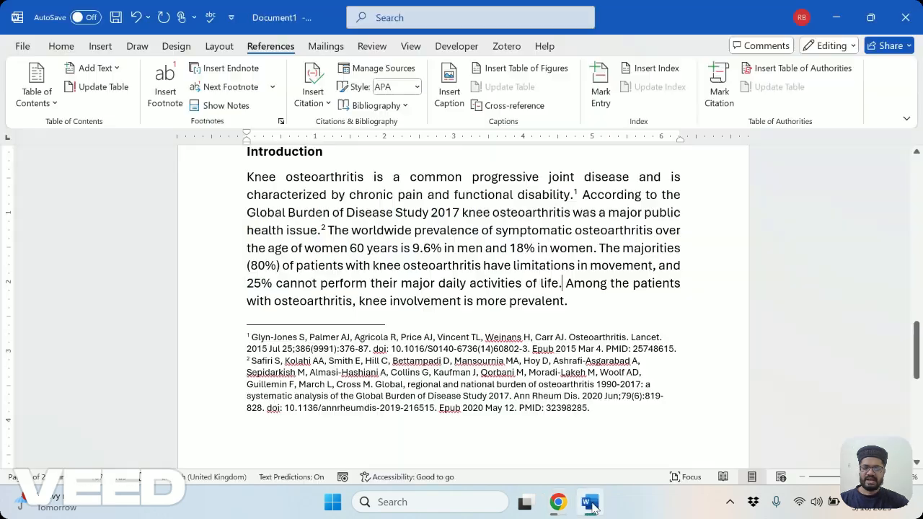
pyautogui.click(563, 287)
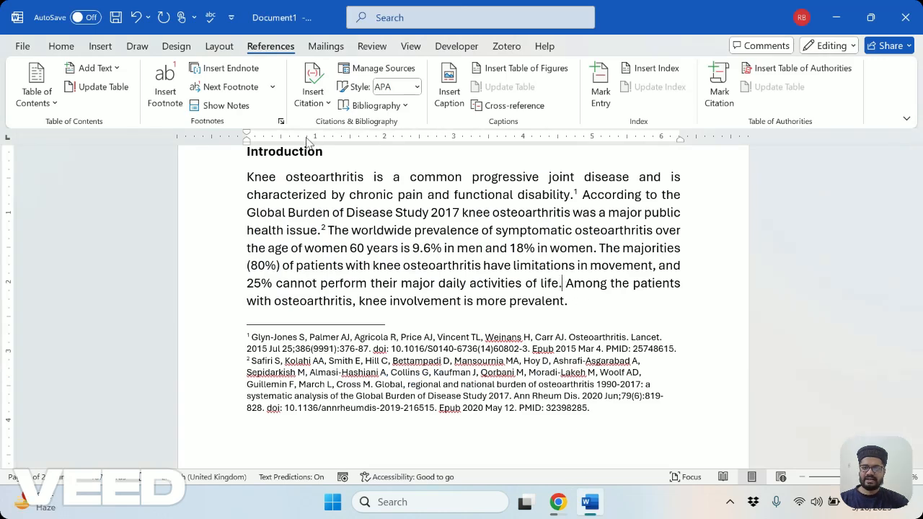
pyautogui.click(229, 69)
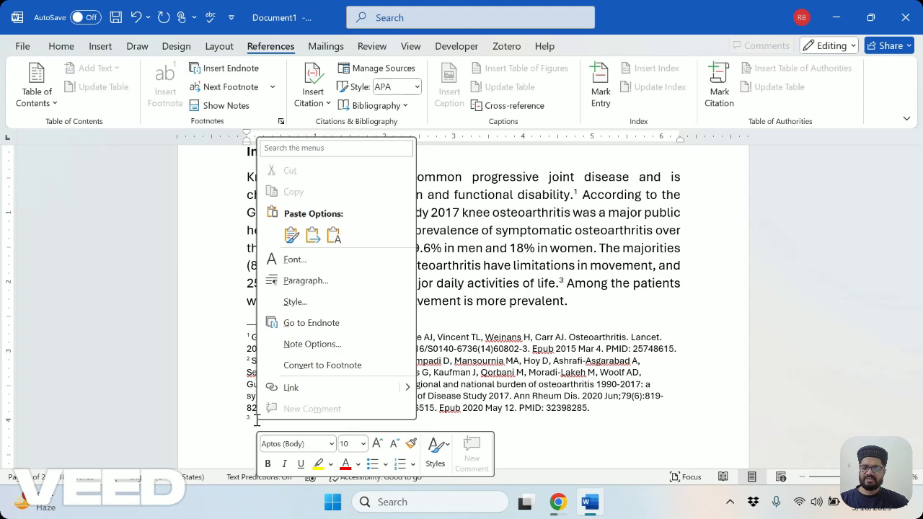
pyautogui.click(333, 235)
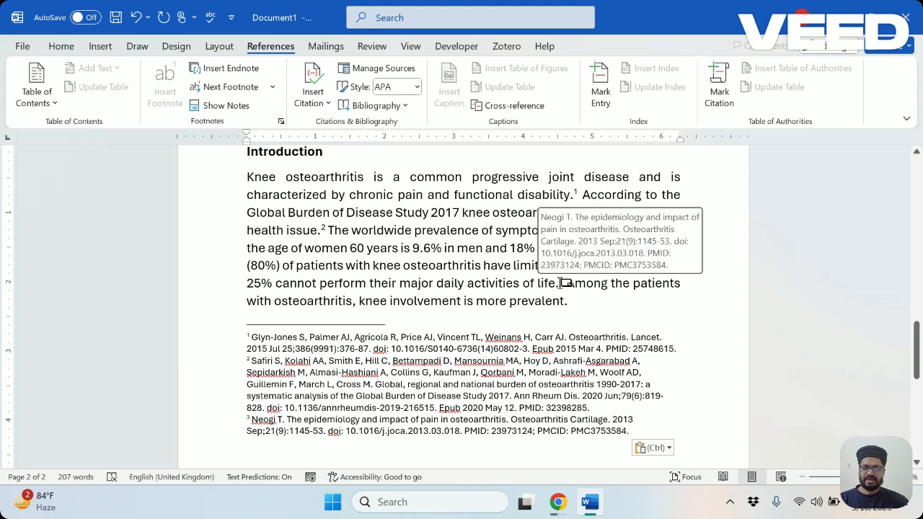
# Start a cross-reference after "knee involvement is more prevalent." with Endnote as the reference type.
pyautogui.click(569, 302)
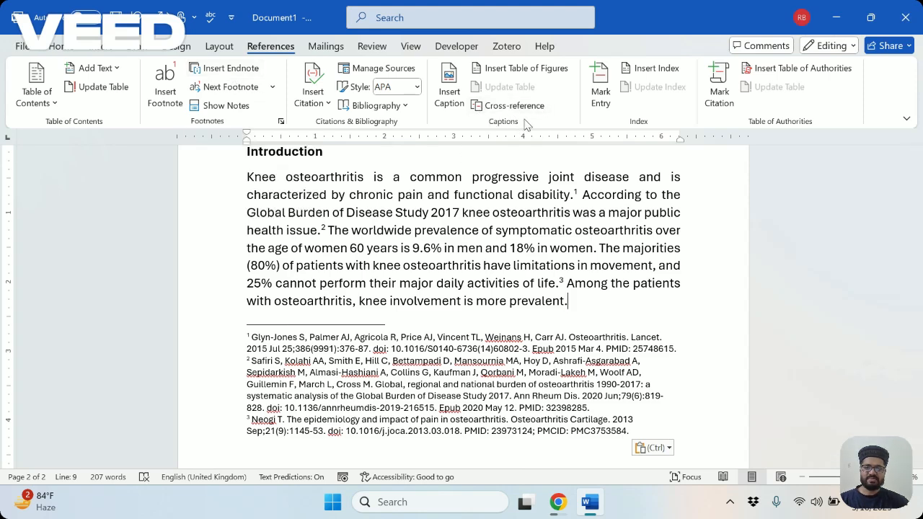
pyautogui.click(505, 106)
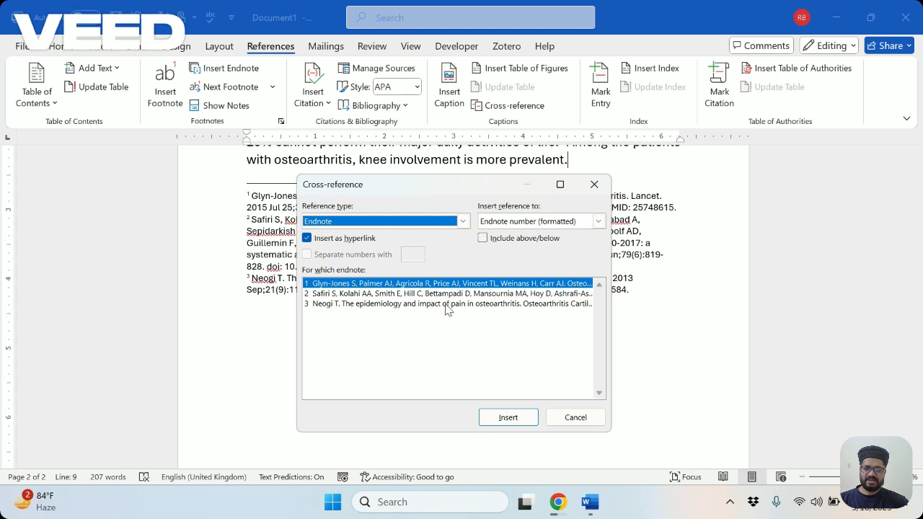
pyautogui.click(463, 224)
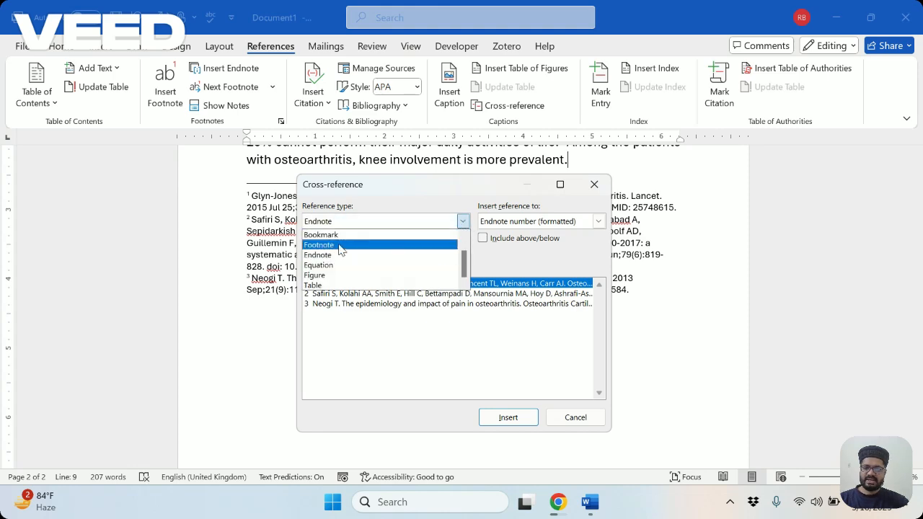
pyautogui.click(313, 259)
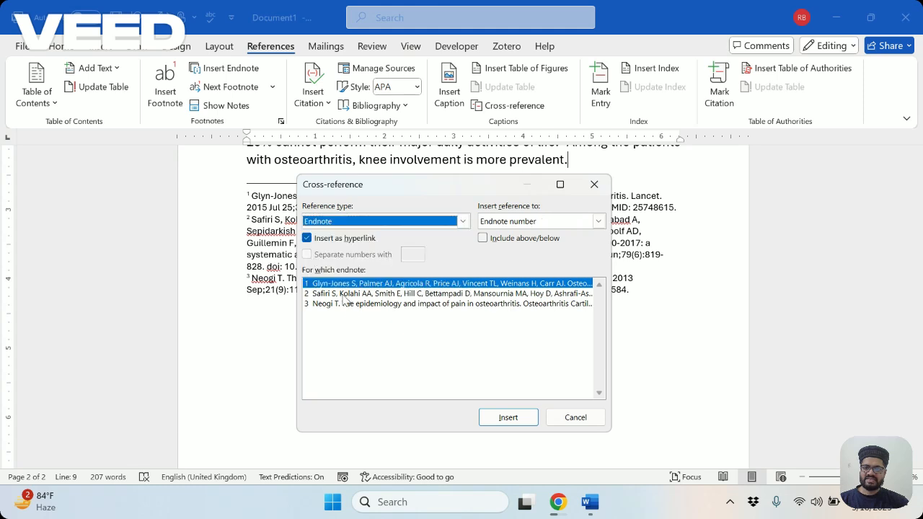
# Look at the Bookmark and Footnote reference types for the cross-reference and return to Endnote.
pyautogui.click(463, 222)
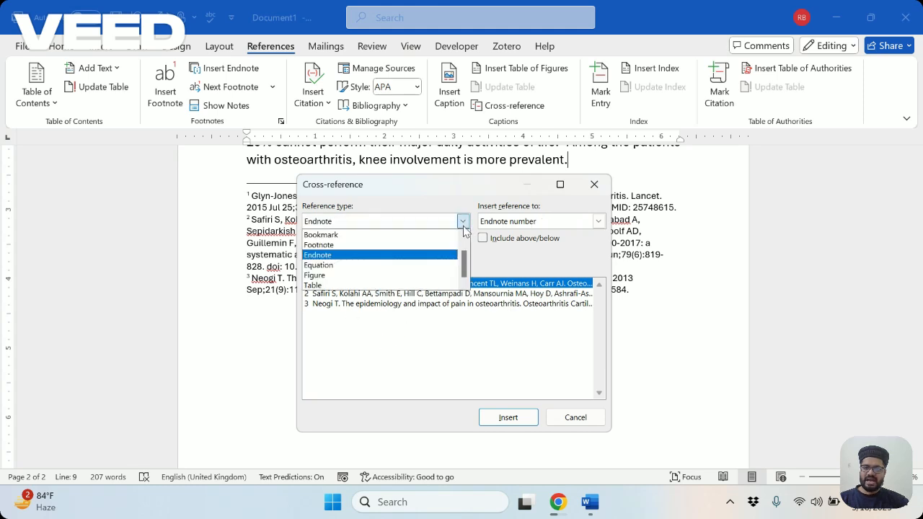
pyautogui.click(351, 235)
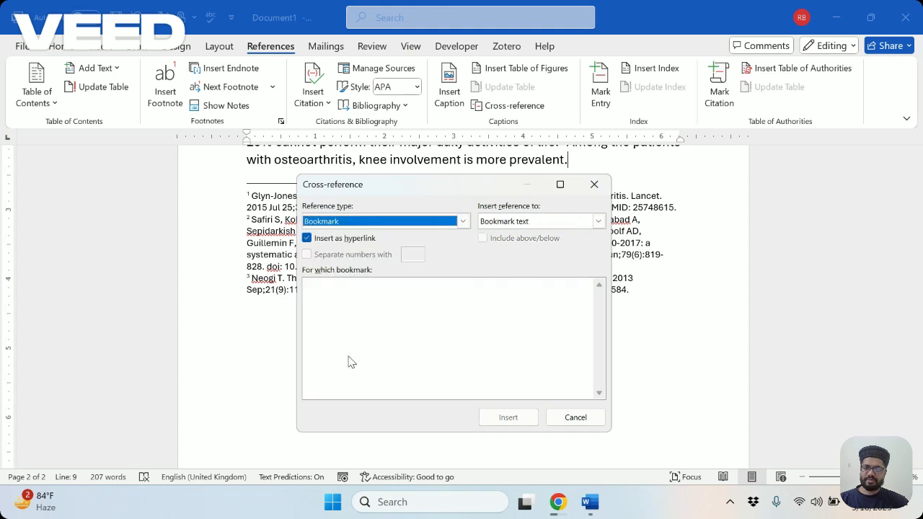
pyautogui.click(463, 222)
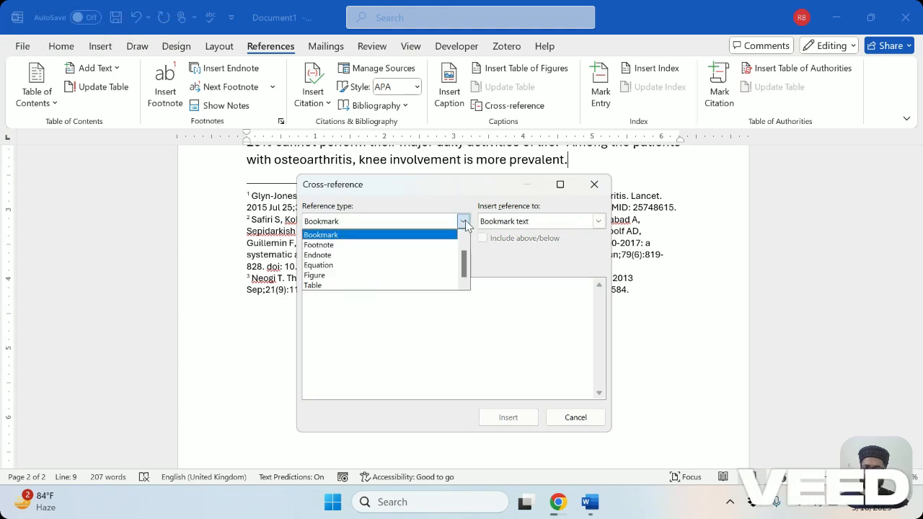
pyautogui.click(343, 245)
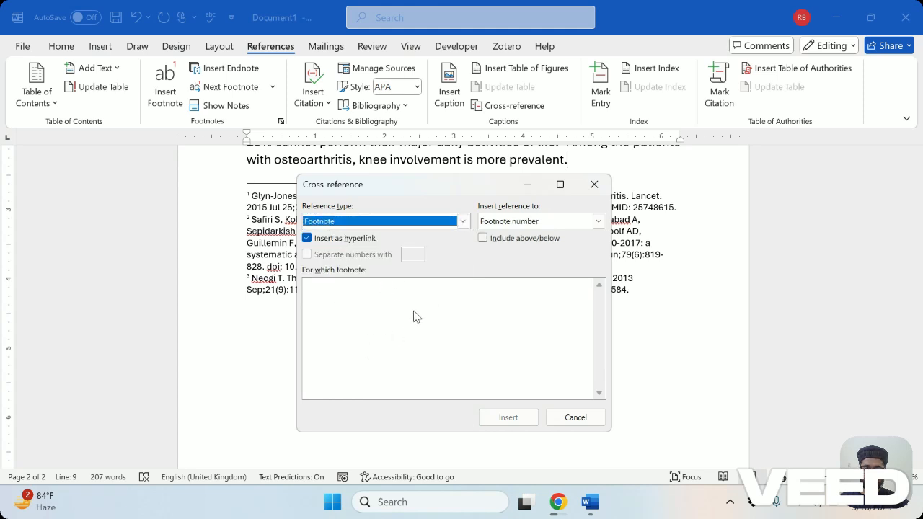
pyautogui.click(462, 222)
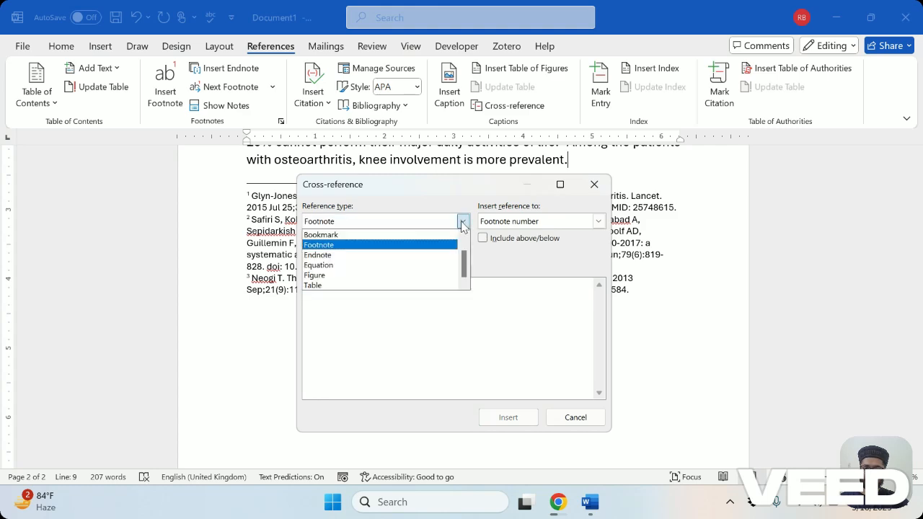
pyautogui.click(314, 256)
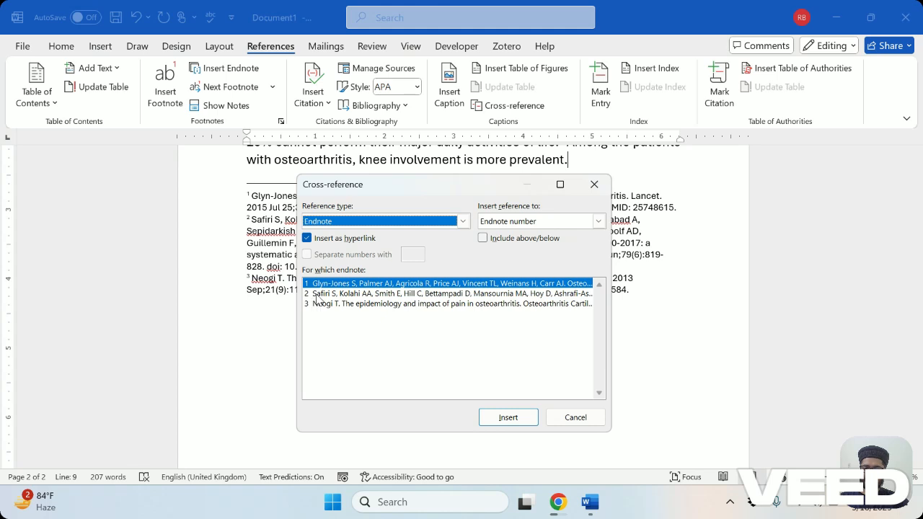
# Insert a cross-reference to endnote 2 as "Endnote number (formatted)" and close the cross-reference dialog.
pyautogui.click(317, 294)
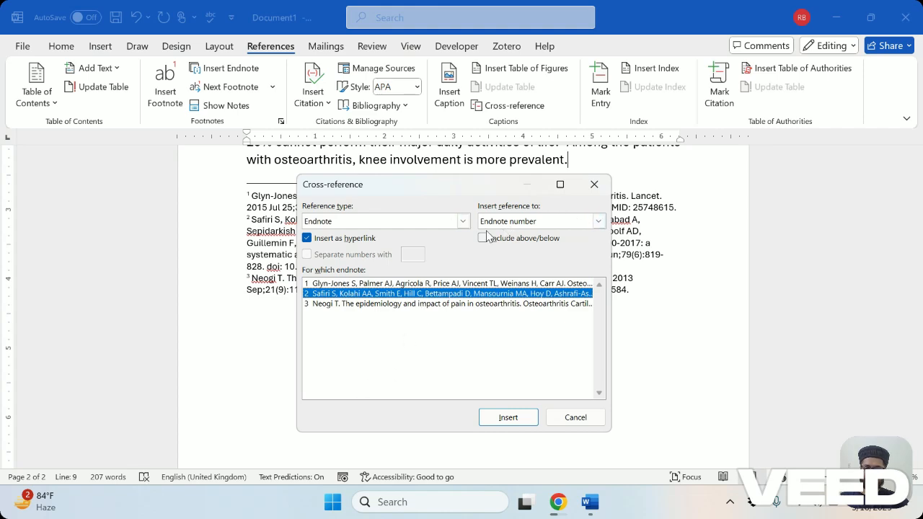
pyautogui.click(599, 221)
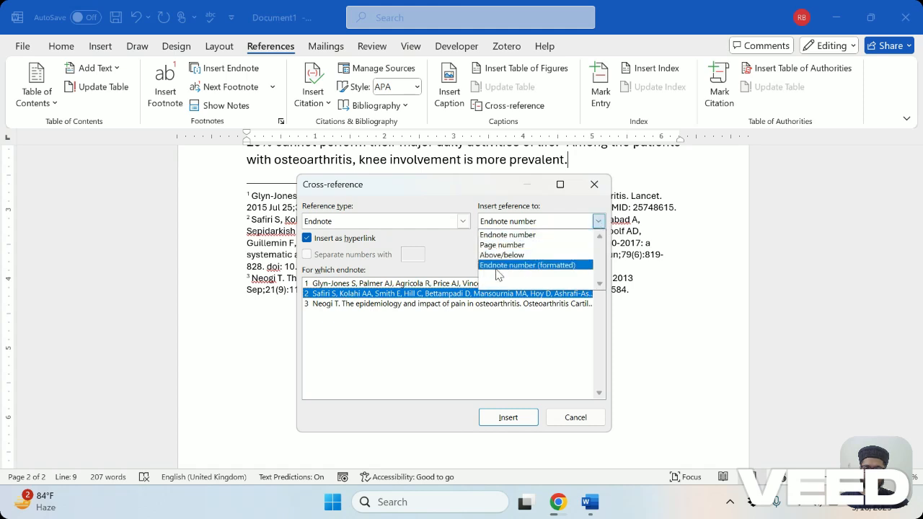
pyautogui.click(539, 265)
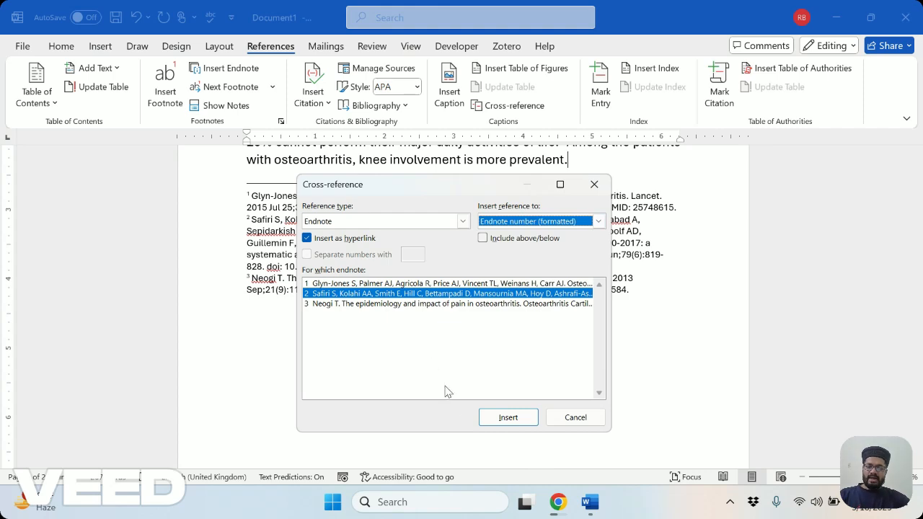
pyautogui.click(509, 420)
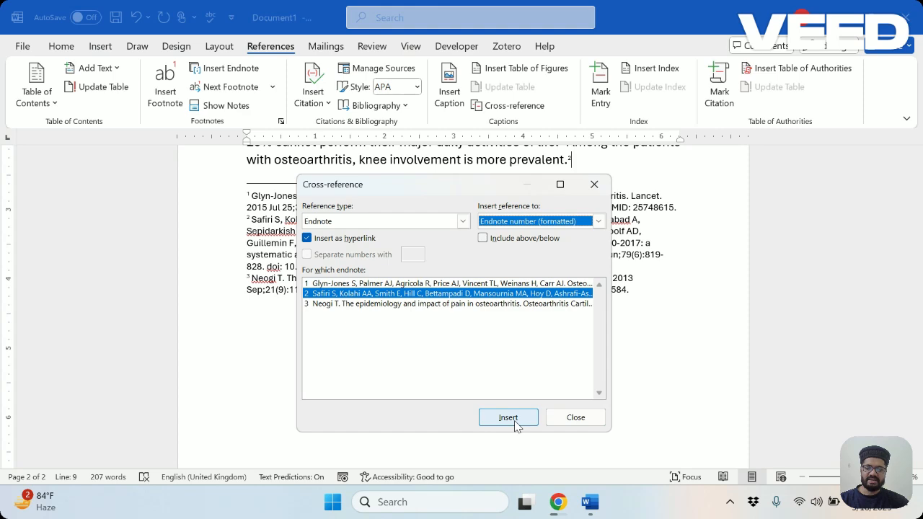
pyautogui.click(576, 417)
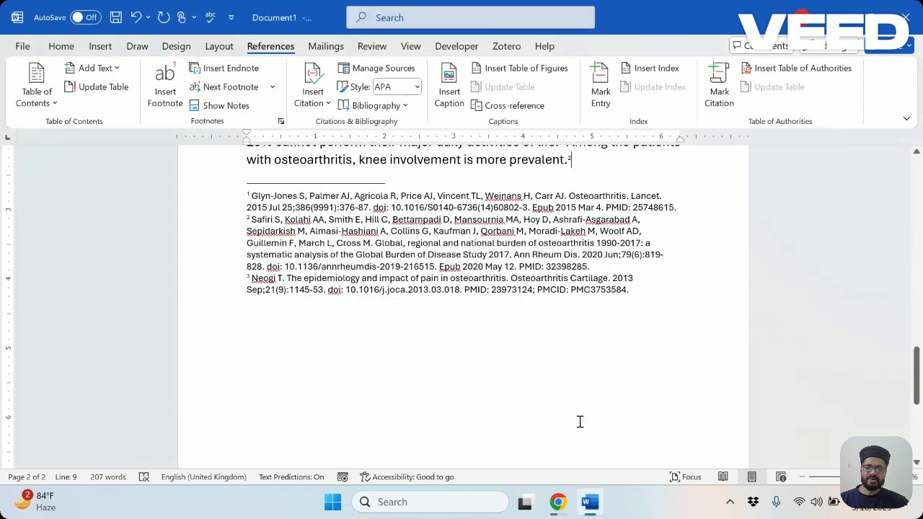
# Add a run of blank lines below the Introduction paragraph to push the endnote list onto the next page.
pyautogui.scroll(3, 519, 392)
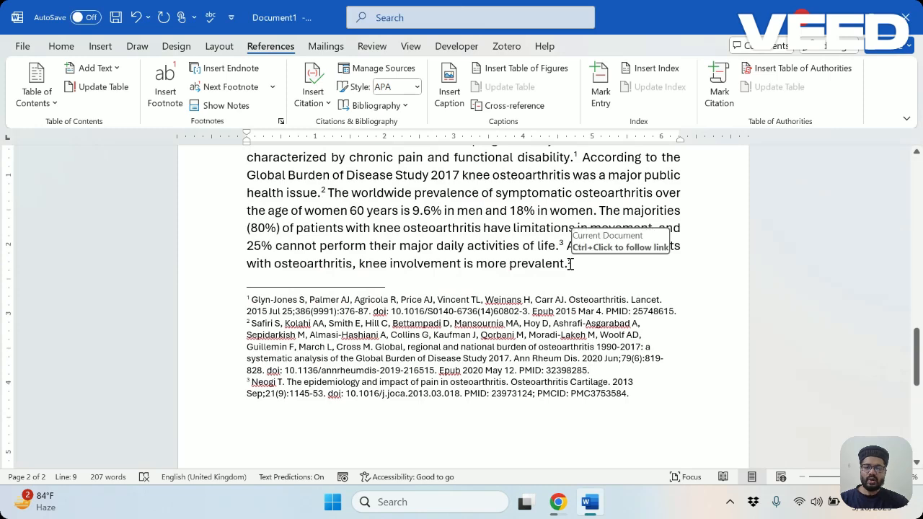
pyautogui.click(571, 264)
pyautogui.scroll(1, 545, 313)
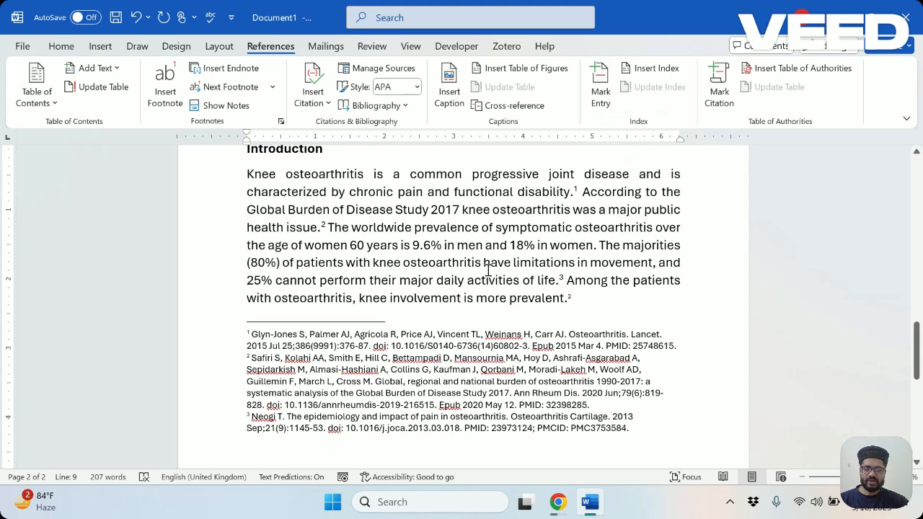
pyautogui.scroll(1, 487, 270)
pyautogui.moveTo(580, 224)
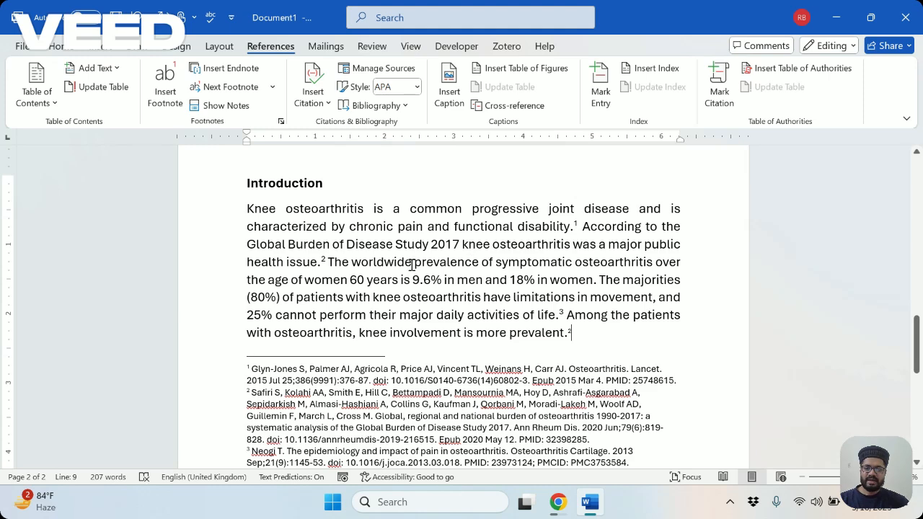
pyautogui.moveTo(329, 258)
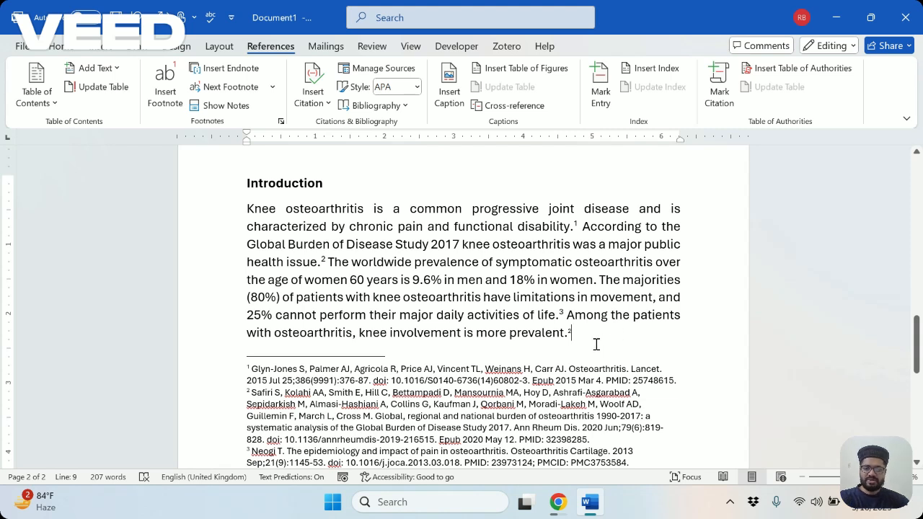
pyautogui.press('Return')
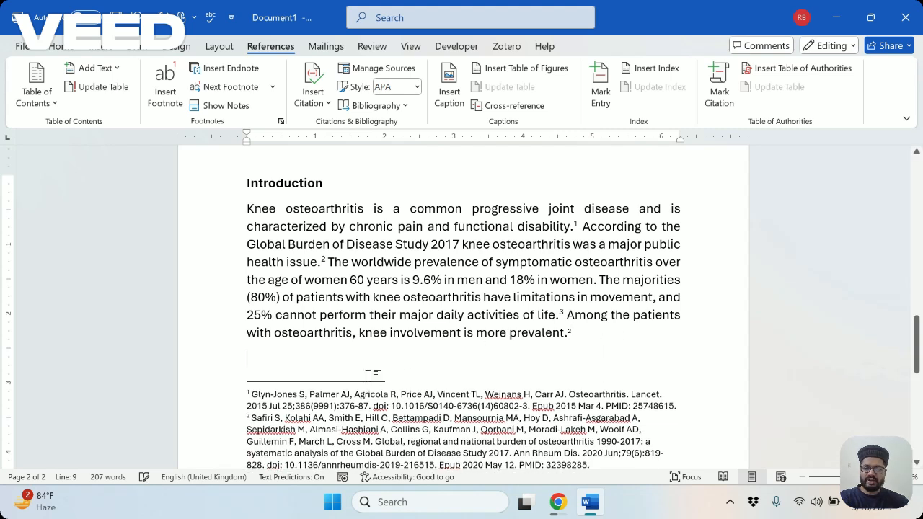
pyautogui.scroll(-2, 292, 365)
pyautogui.press('Return')
pyautogui.press('Return')
pyautogui.press('Return')
pyautogui.press('Return')
pyautogui.press('Return')
pyautogui.press('Return')
pyautogui.press('Return')
pyautogui.press('Return')
pyautogui.press('Return')
pyautogui.press('Return')
pyautogui.press('Return')
pyautogui.press('Return')
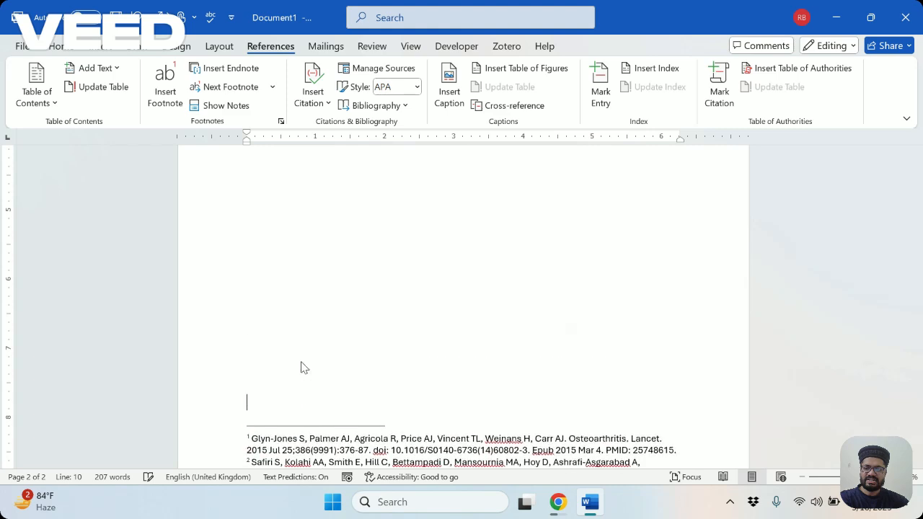
# Preview the citation behind the endnote mark after "functional disability." in the Introduction.
pyautogui.scroll(6, 301, 368)
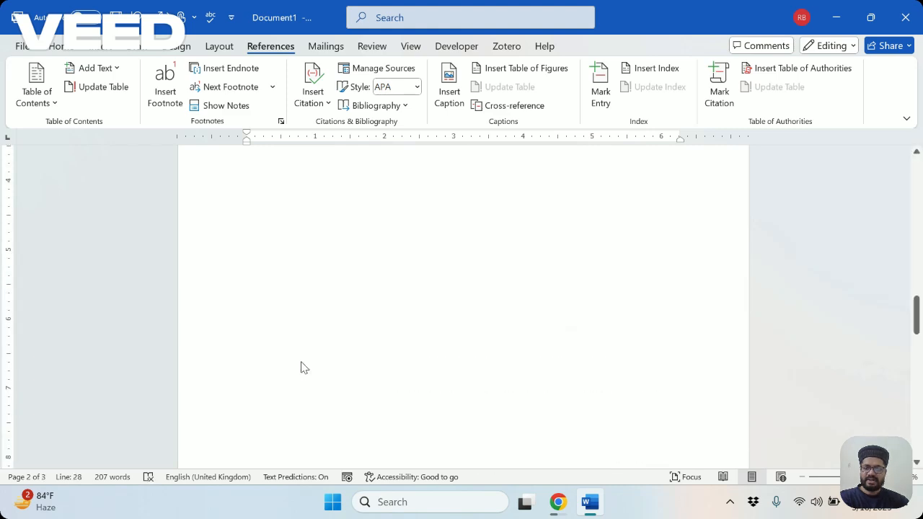
pyautogui.moveTo(572, 264); pyautogui.dragTo(581, 264)
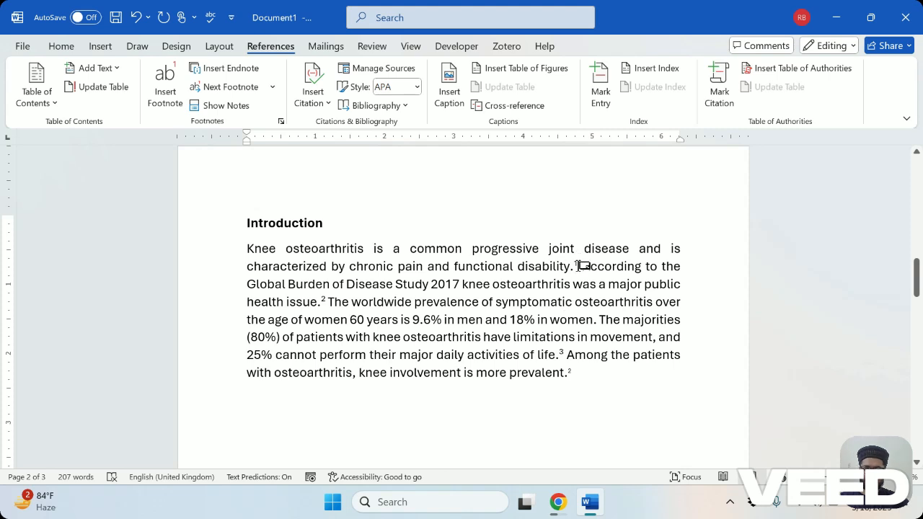
pyautogui.moveTo(579, 264)
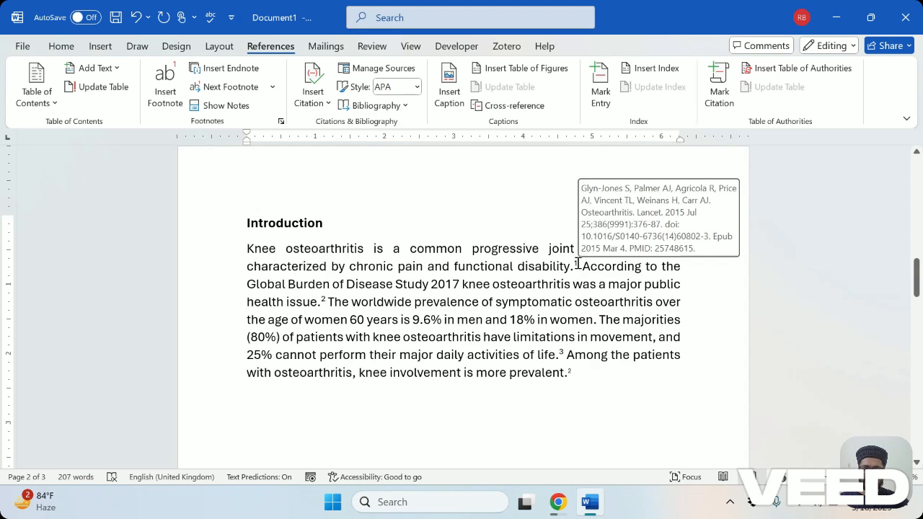
# Jump from the endnote mark after "functional disability." to the endnote list, and return from endnote 3 to its mark in the Introduction.
pyautogui.doubleClick(579, 264)
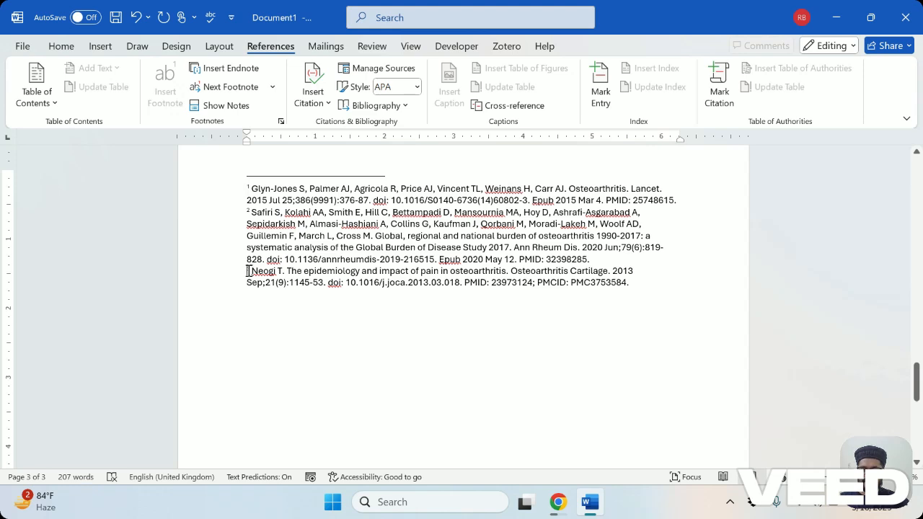
pyautogui.doubleClick(248, 270)
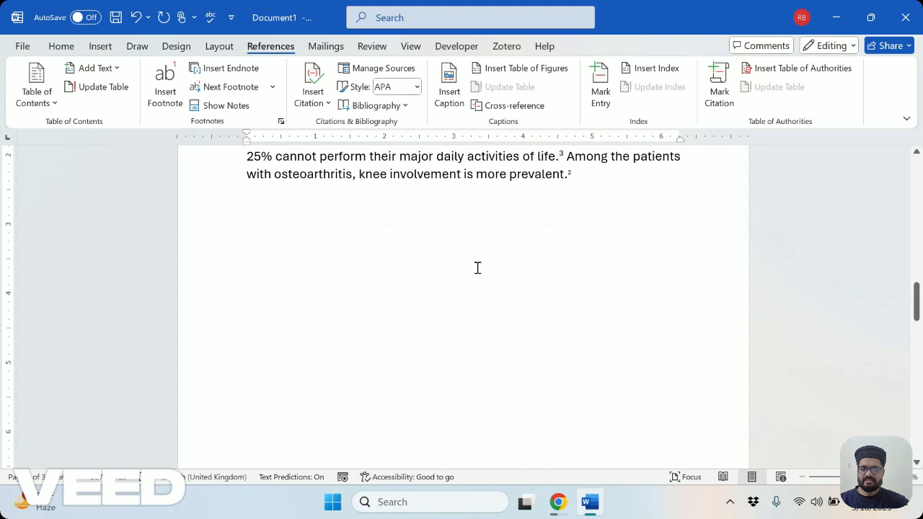
pyautogui.scroll(1, 478, 267)
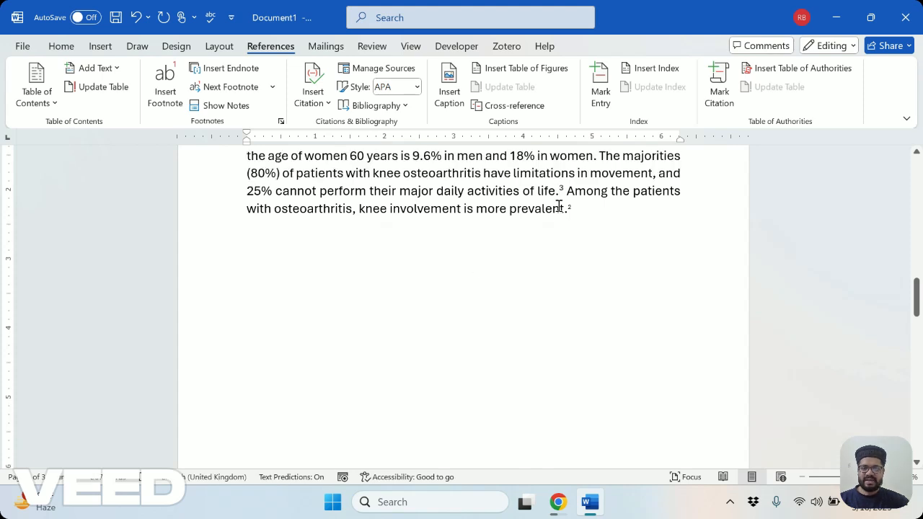
pyautogui.moveTo(561, 189)
pyautogui.mouseDown()
pyautogui.moveTo(583, 188)
pyautogui.moveTo(563, 193)
pyautogui.moveTo(571, 191)
pyautogui.mouseUp()
pyautogui.moveTo(562, 194)
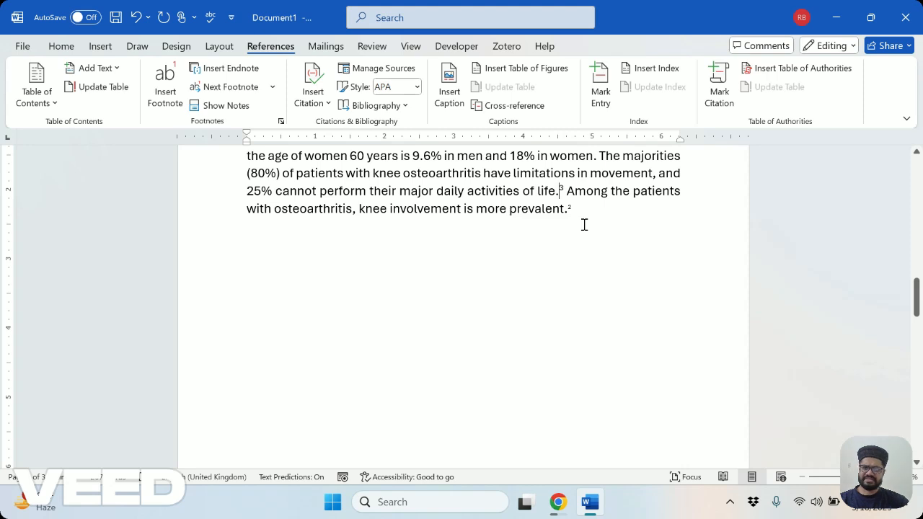
pyautogui.scroll(5, 585, 224)
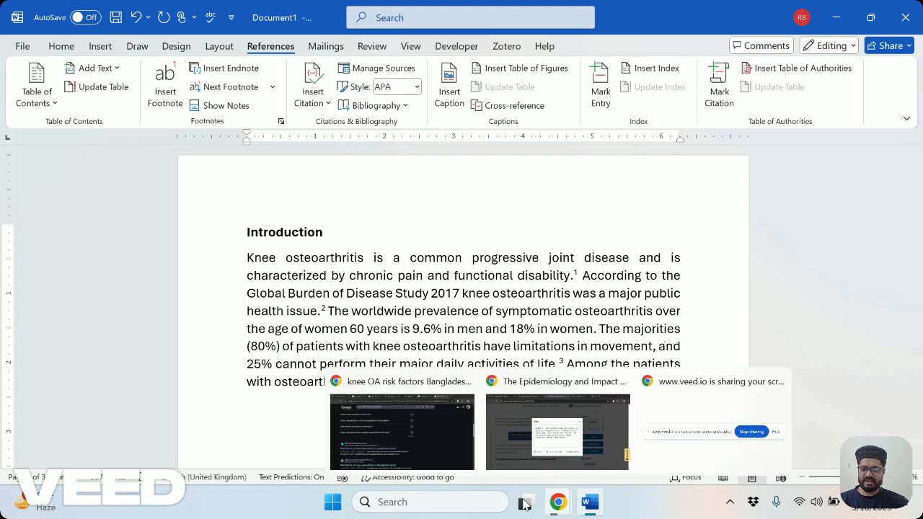
pyautogui.click(521, 425)
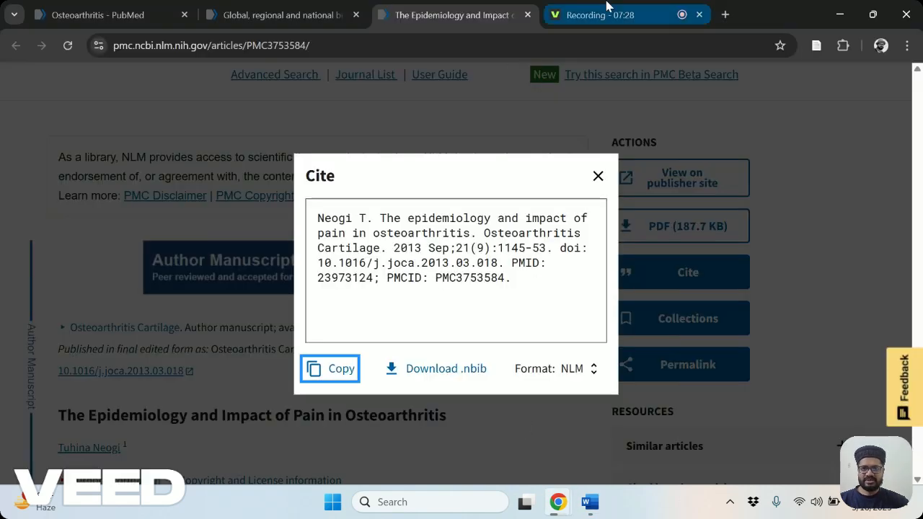
pyautogui.click(635, 14)
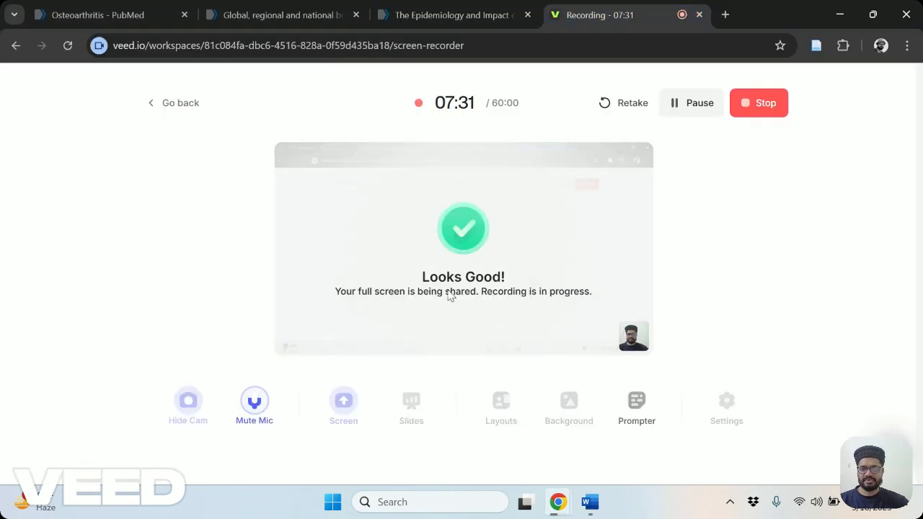